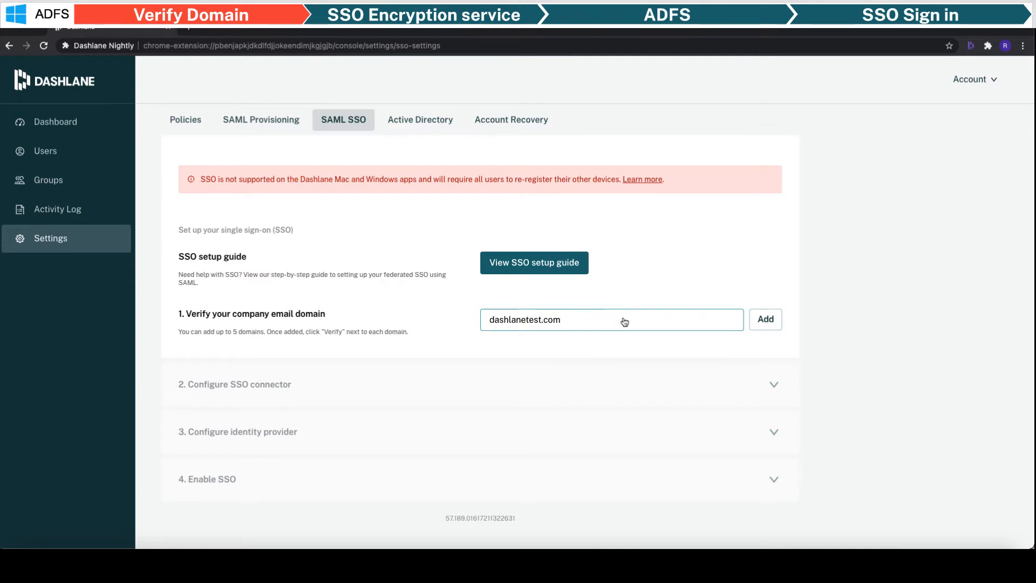
- Add dashlanetest.com as a company email domain and copy its TXT verification hostname
left_click(761, 320)
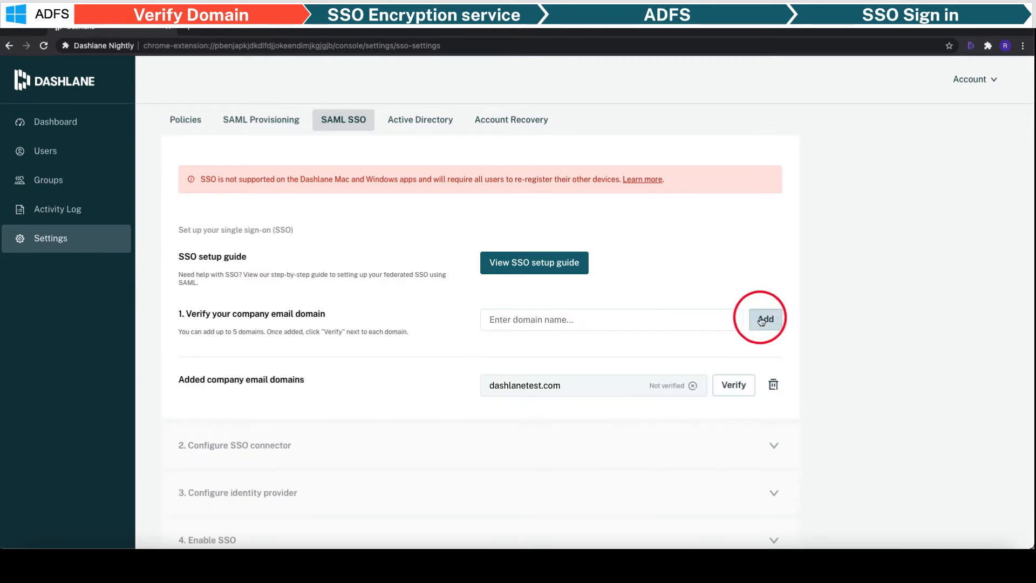
scroll(761, 320, "down", 2)
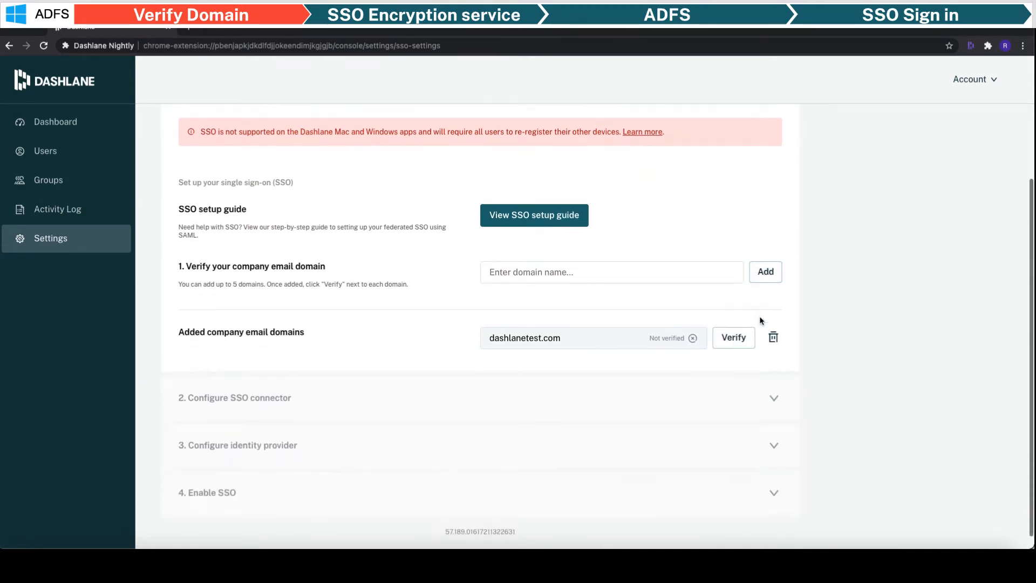
left_click(734, 329)
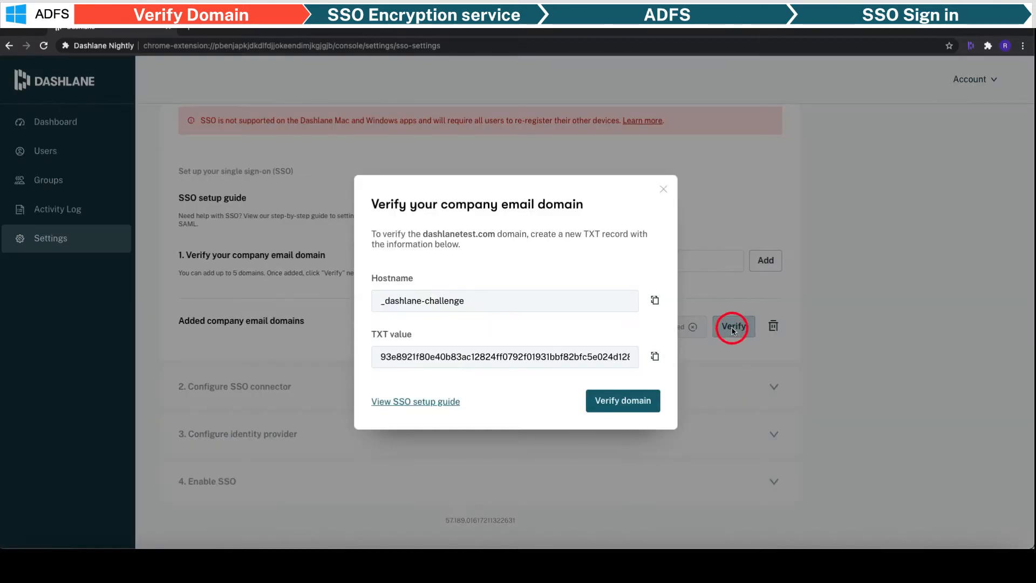
left_click(655, 301)
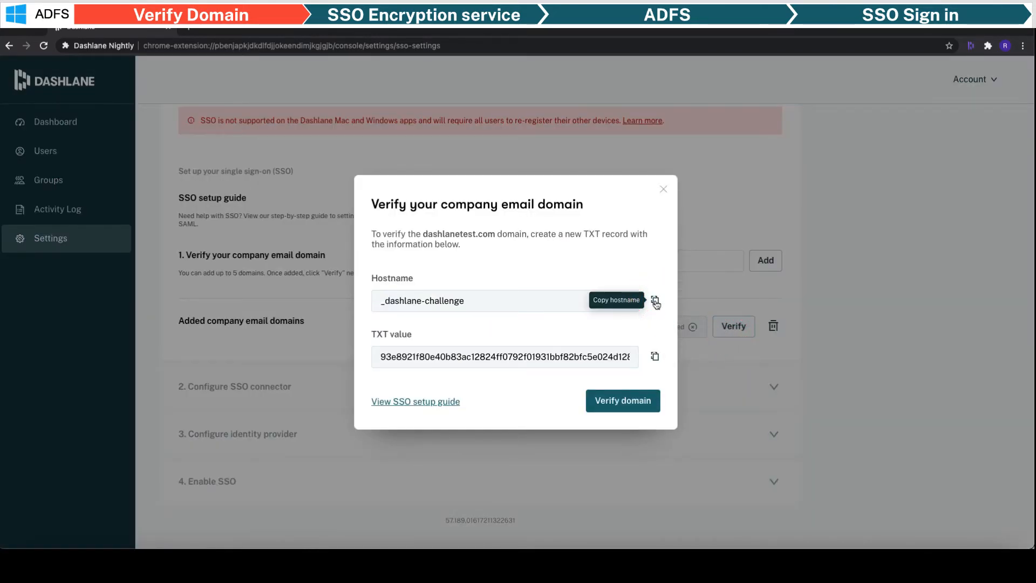
key("ctrl+Up")
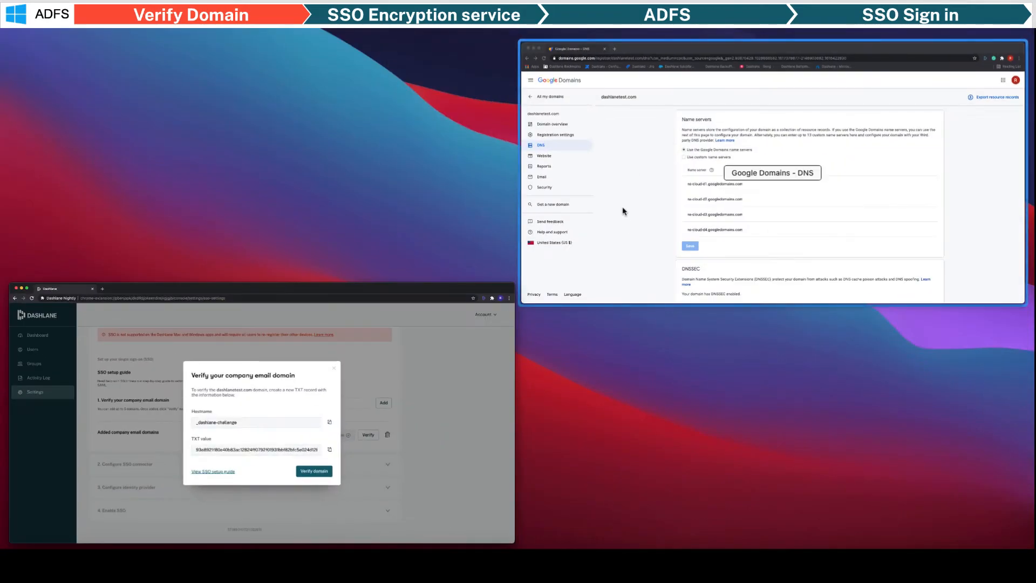
left_click(622, 204)
- Start a new _dashlane-challenge custom DNS record of type TXT
scroll(526, 274, "down", 10)
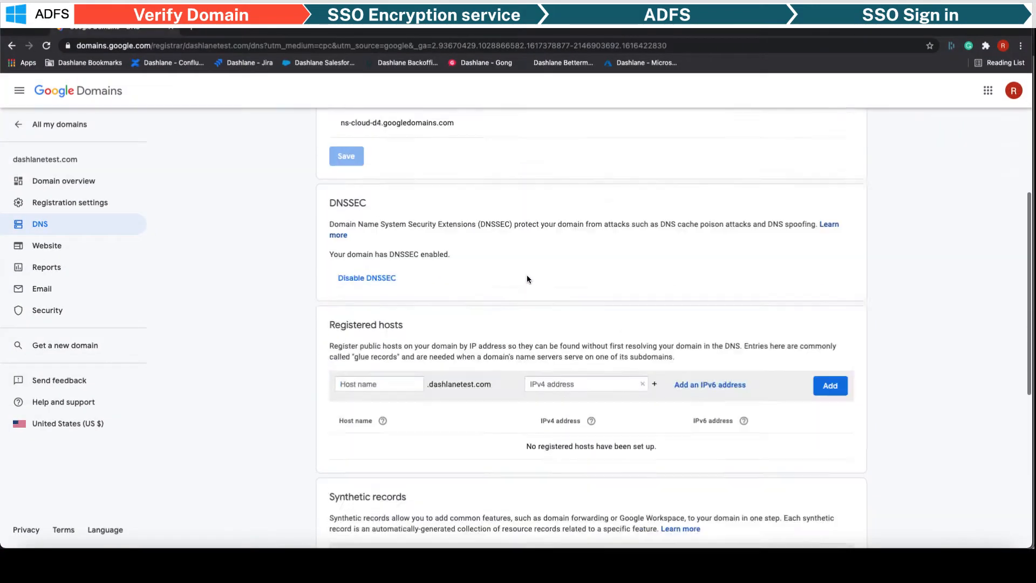
left_click(419, 394)
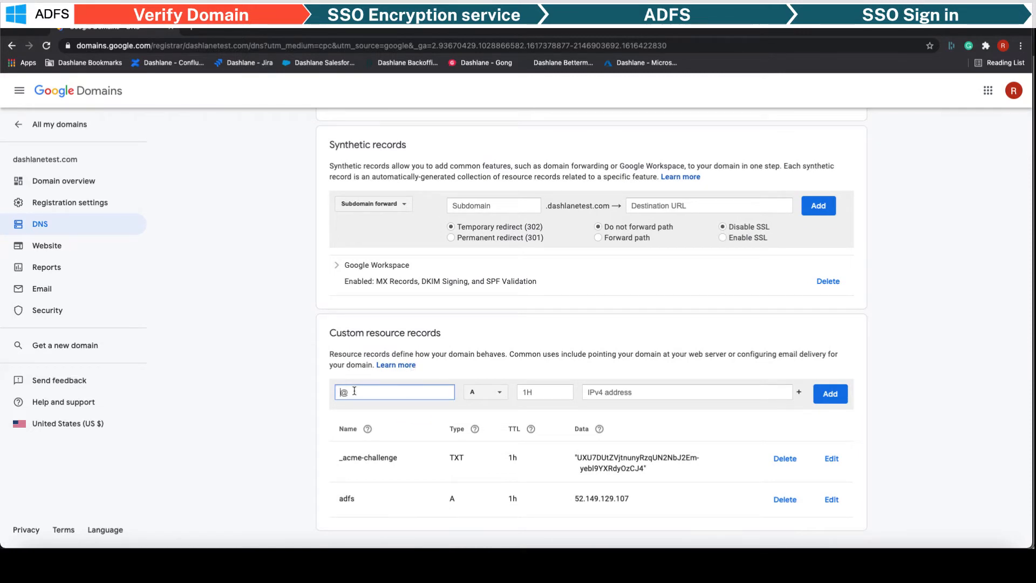
left_click(491, 393)
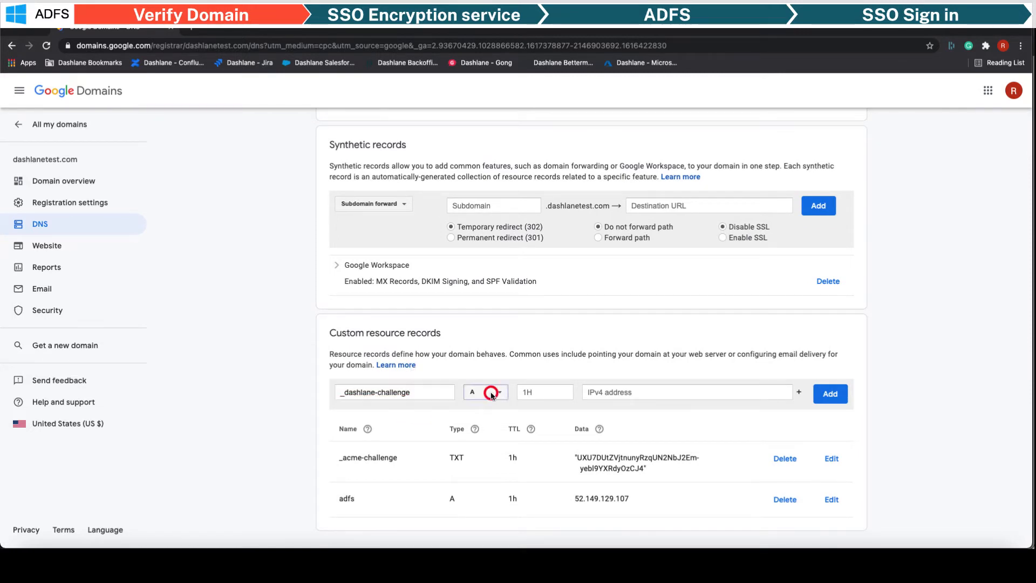
scroll(491, 399, "down", 2)
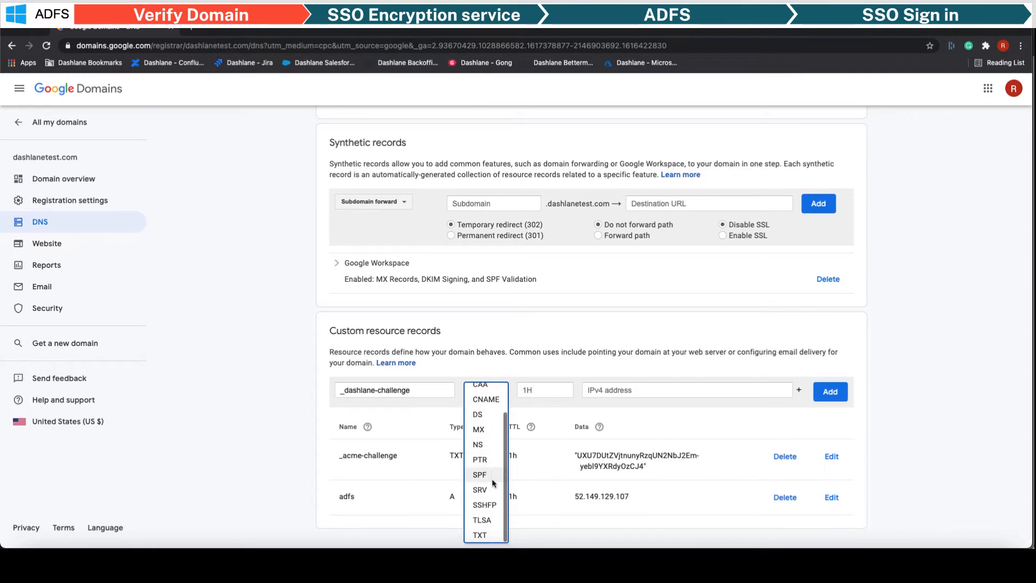
left_click(494, 532)
left_click(615, 393)
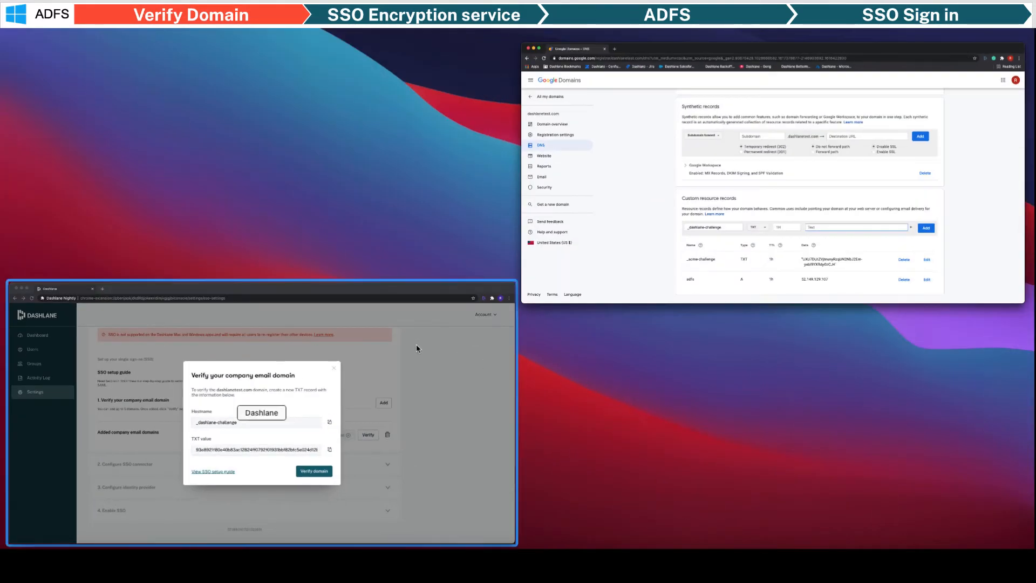
- Paste Dashlane's TXT verification value into the record and save it
left_click(383, 340)
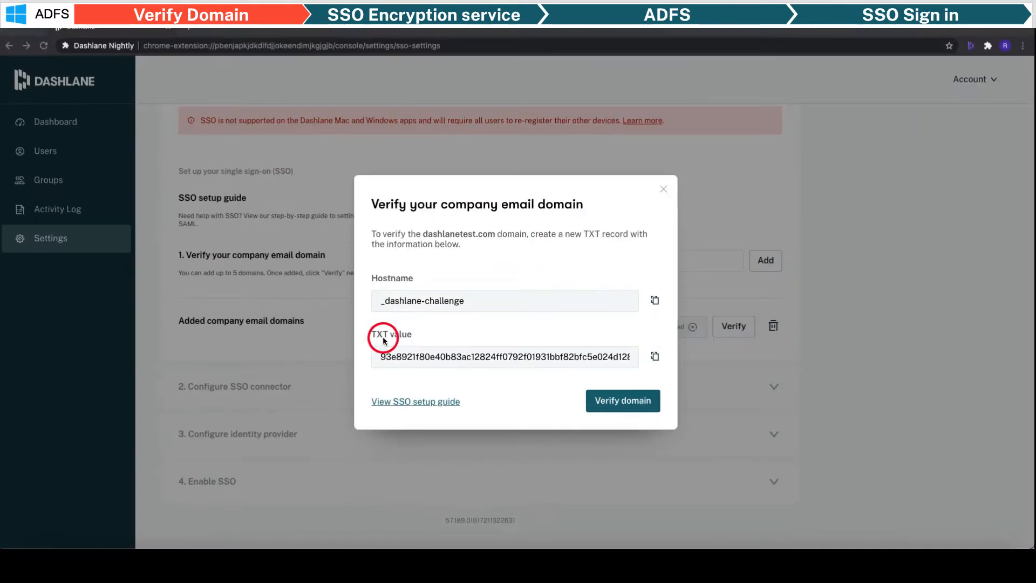
left_click(654, 357)
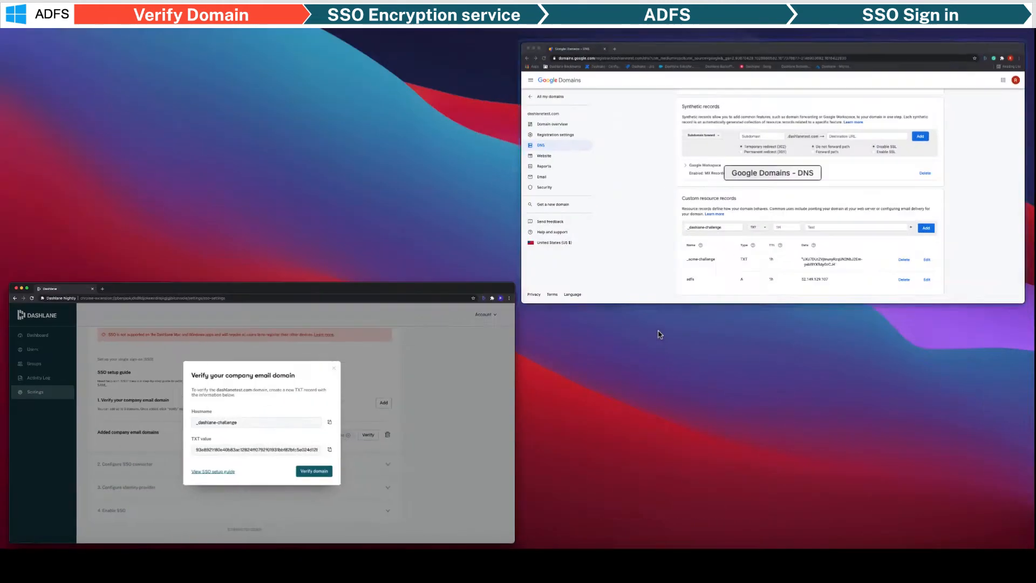
left_click(691, 180)
left_click(679, 391)
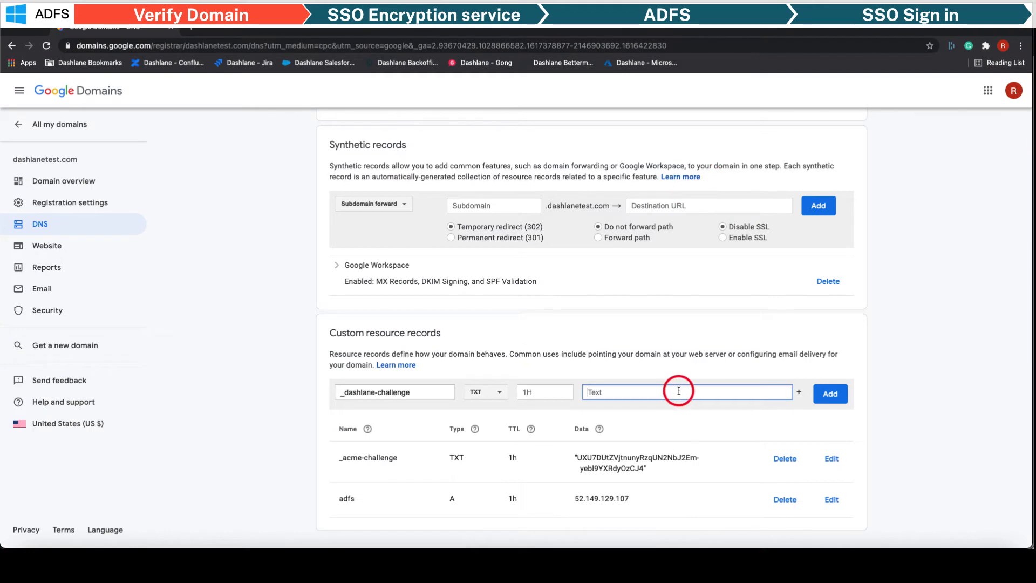
key("super+v")
left_click(829, 393)
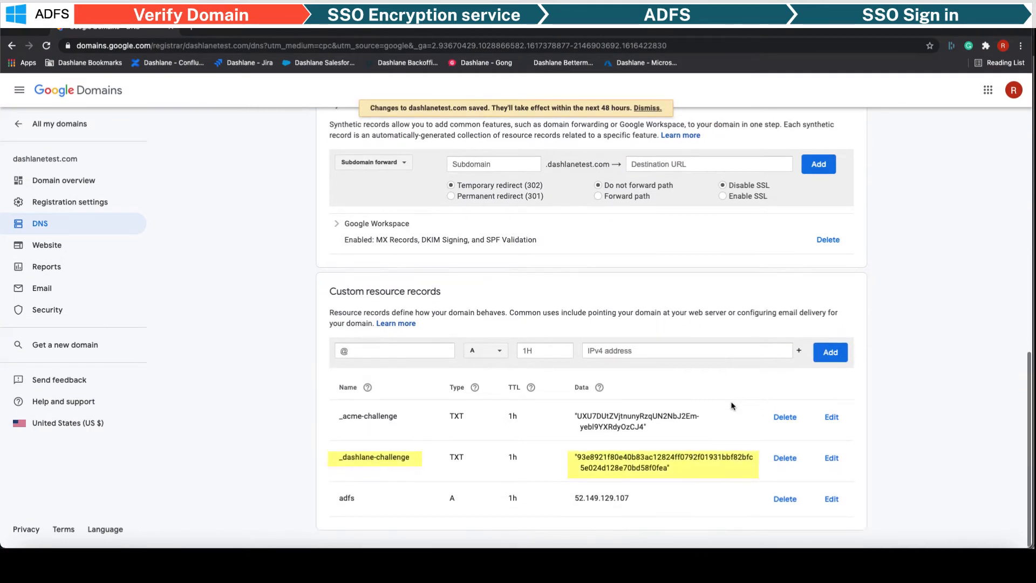
- Verify dashlanetest.com in Dashlane, retrying after the first 'not verified' message
left_click(440, 405)
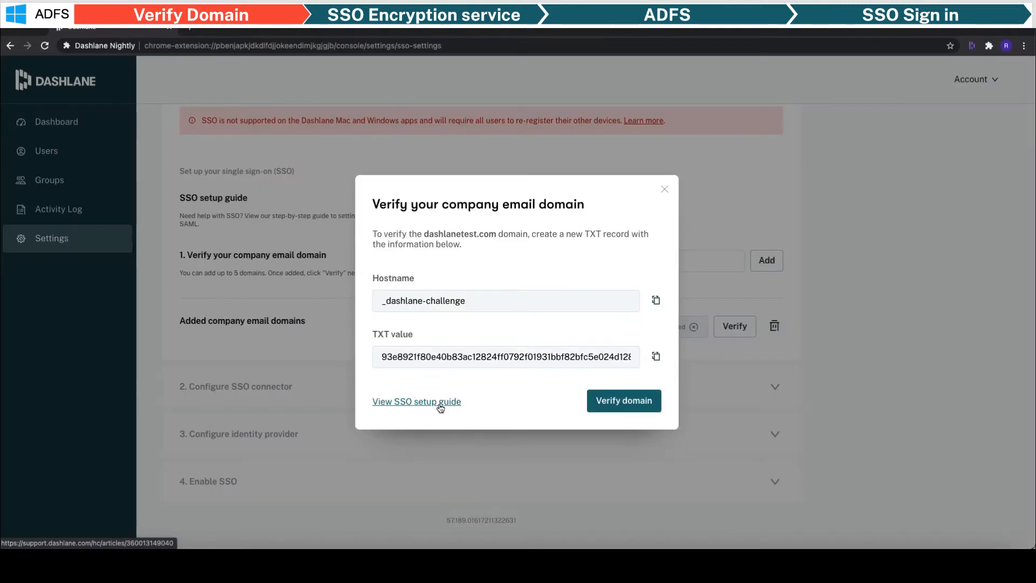
left_click(639, 406)
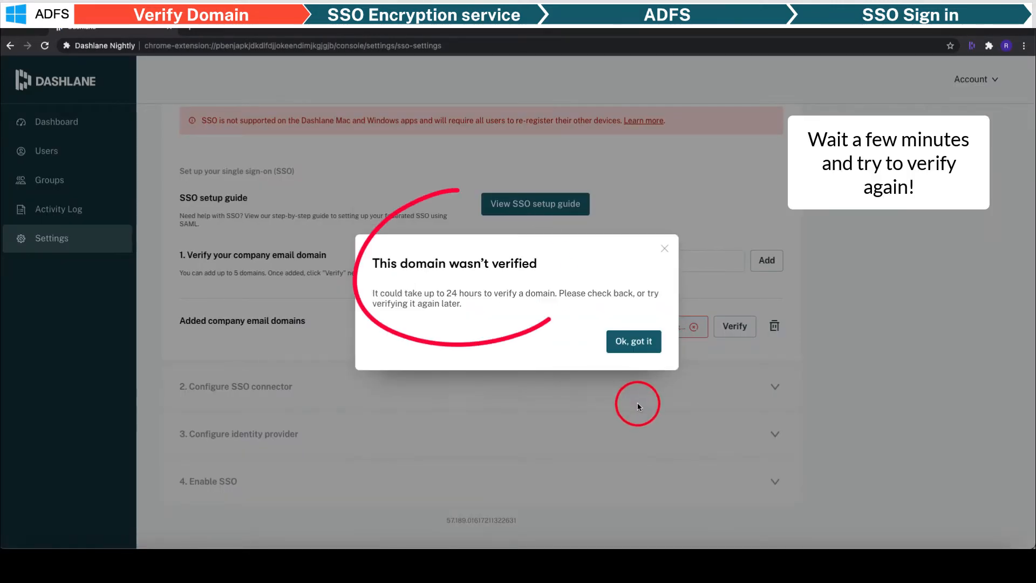
left_click(635, 342)
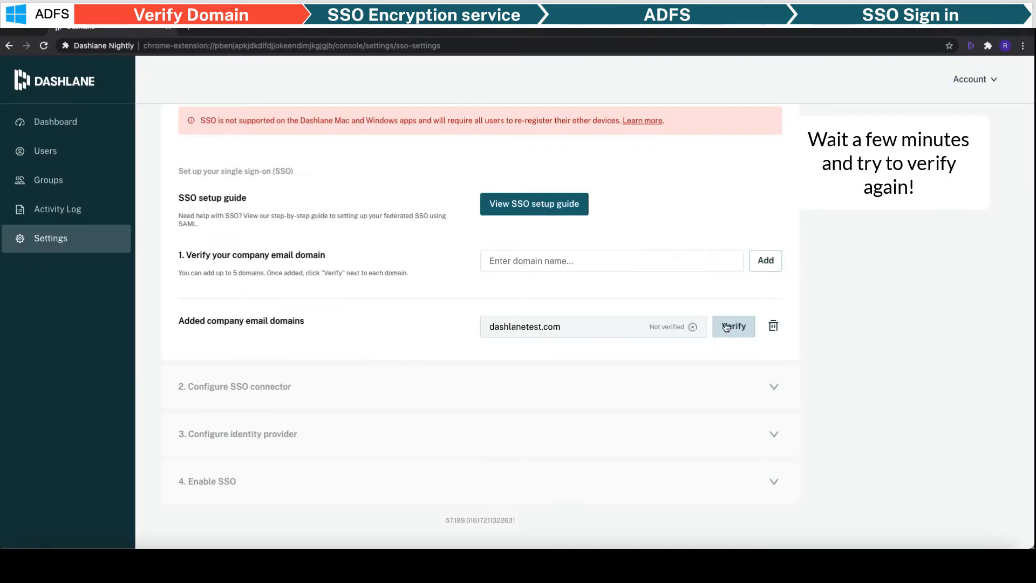
left_click(725, 326)
left_click(646, 399)
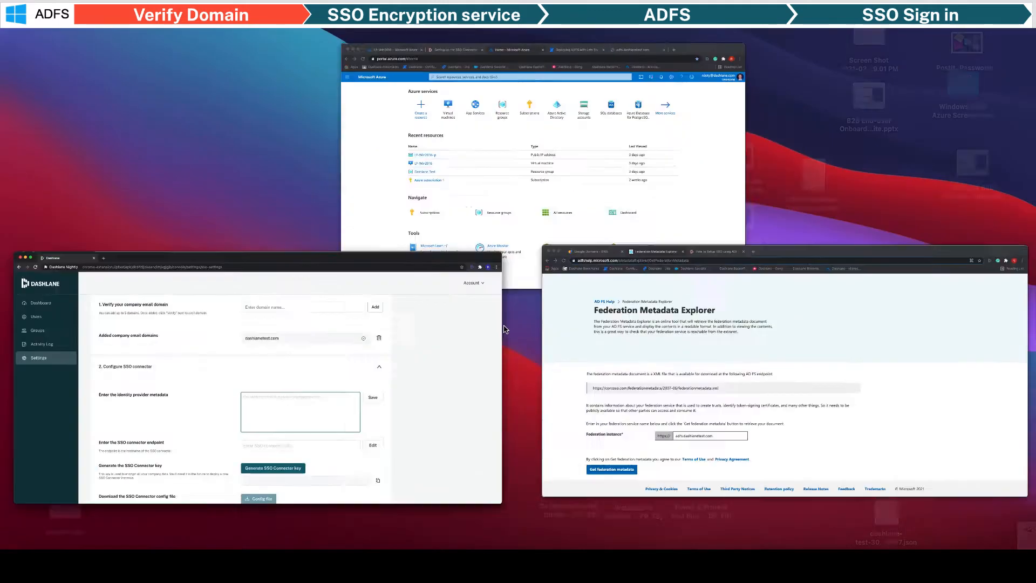
- Fetch federation metadata for the adfs.dashlanetest.com federation instance
left_click(613, 293)
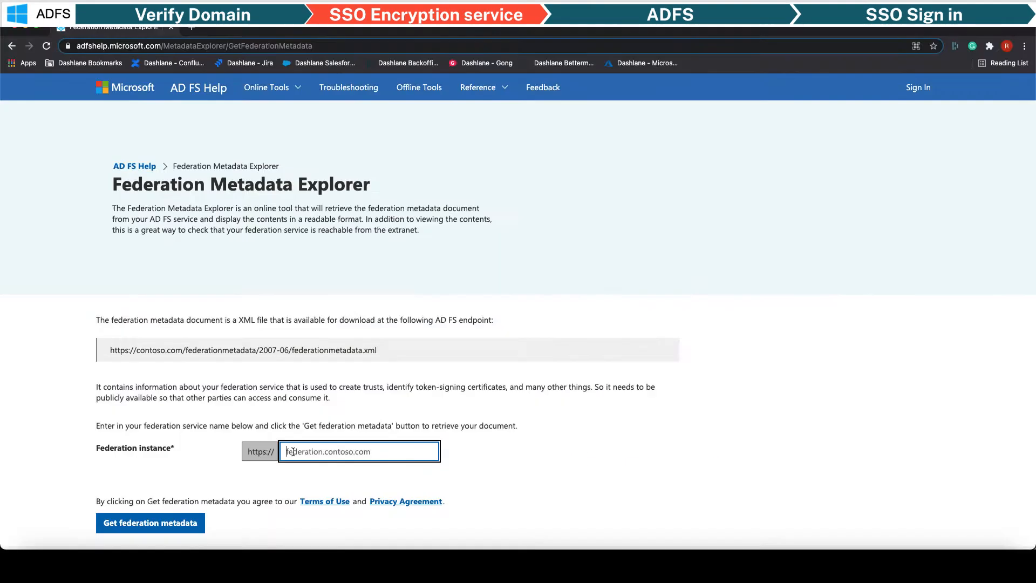
type("adfs.dashlanetest.com")
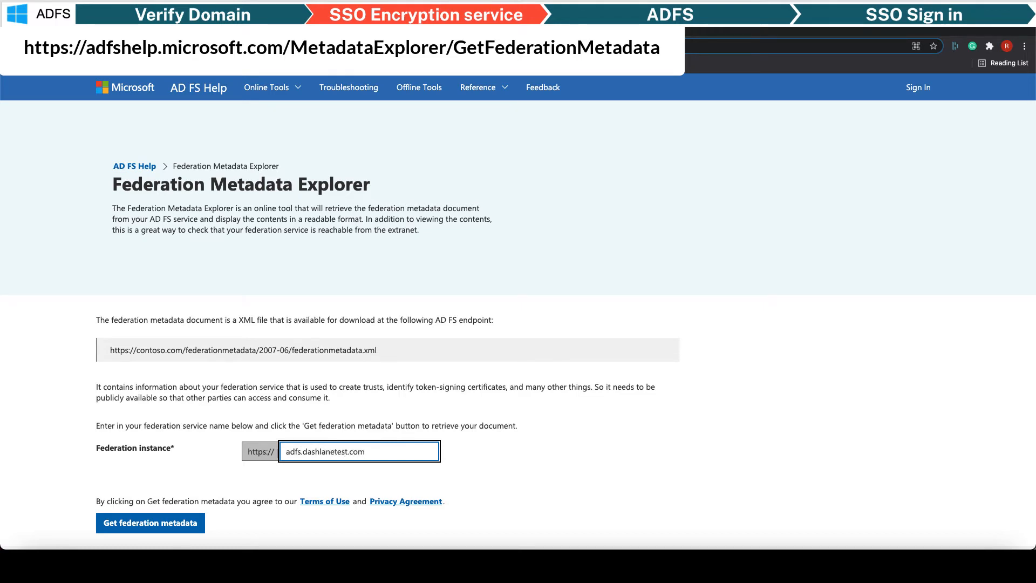
key("Tab")
scroll(573, 293, "down", 1)
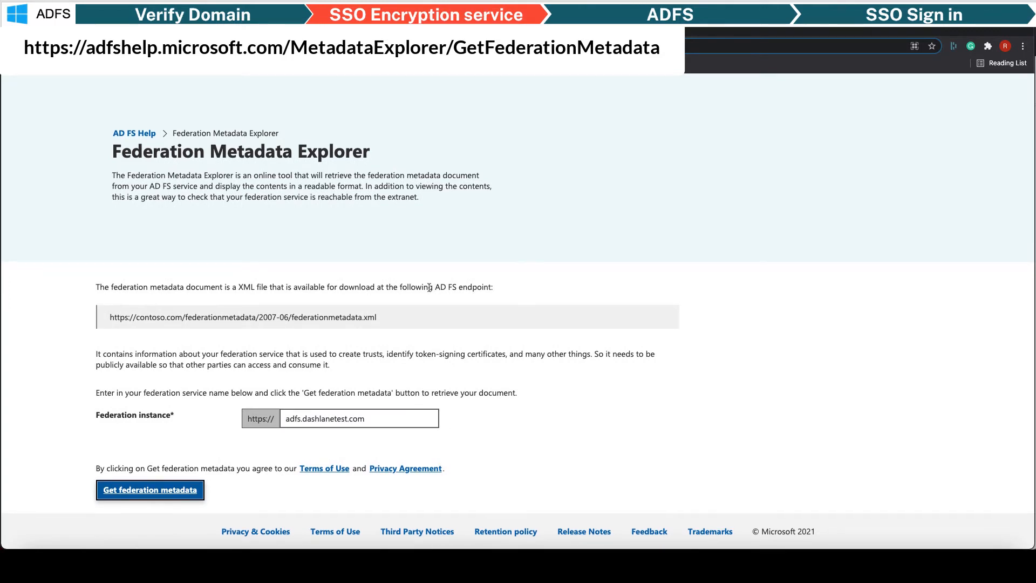
left_click(173, 490)
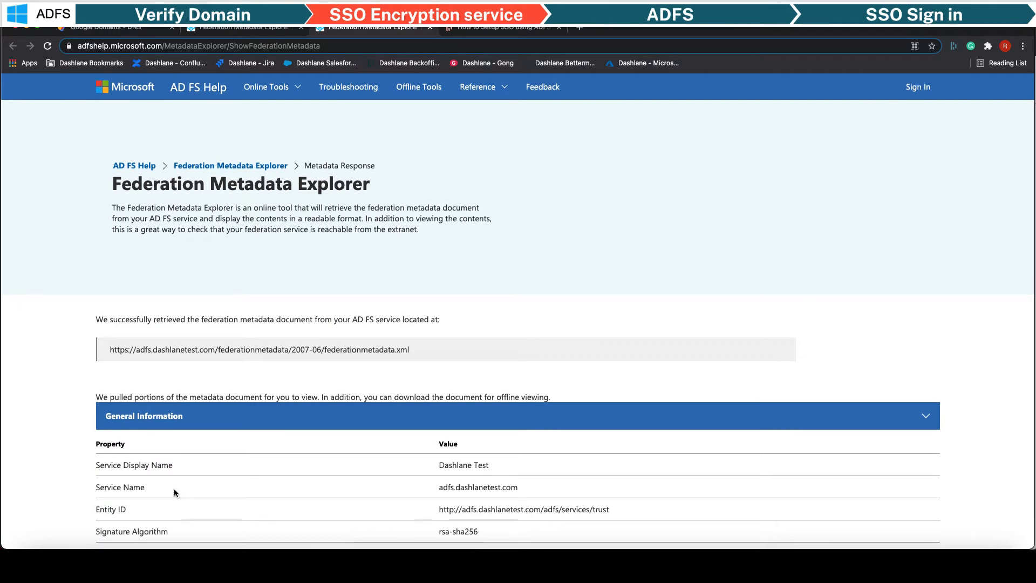
- Expand the Federation Metadata Document and copy its XML
scroll(173, 491, "down", 3)
scroll(174, 489, "down", 2)
left_click(176, 492)
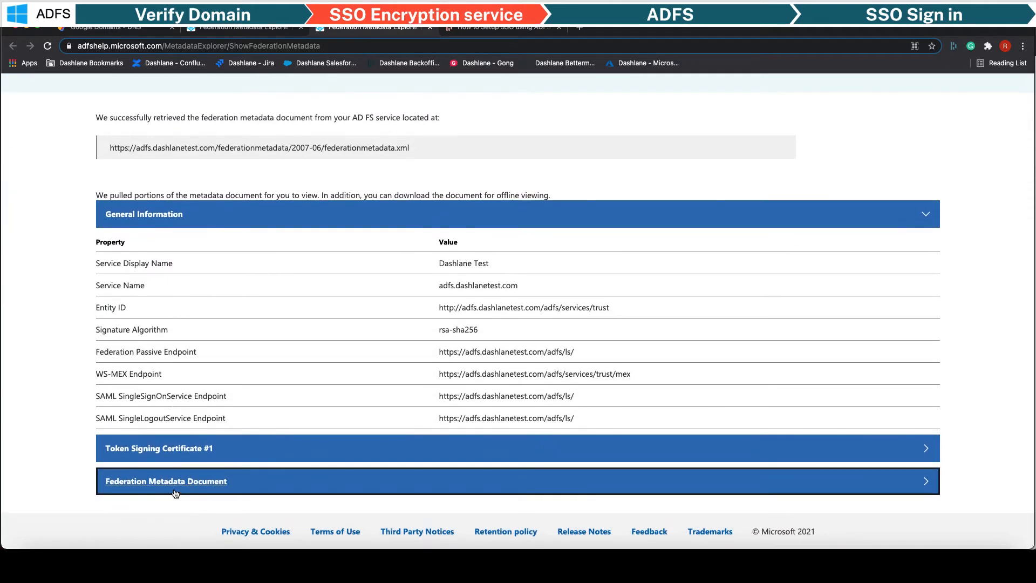
left_click(885, 484)
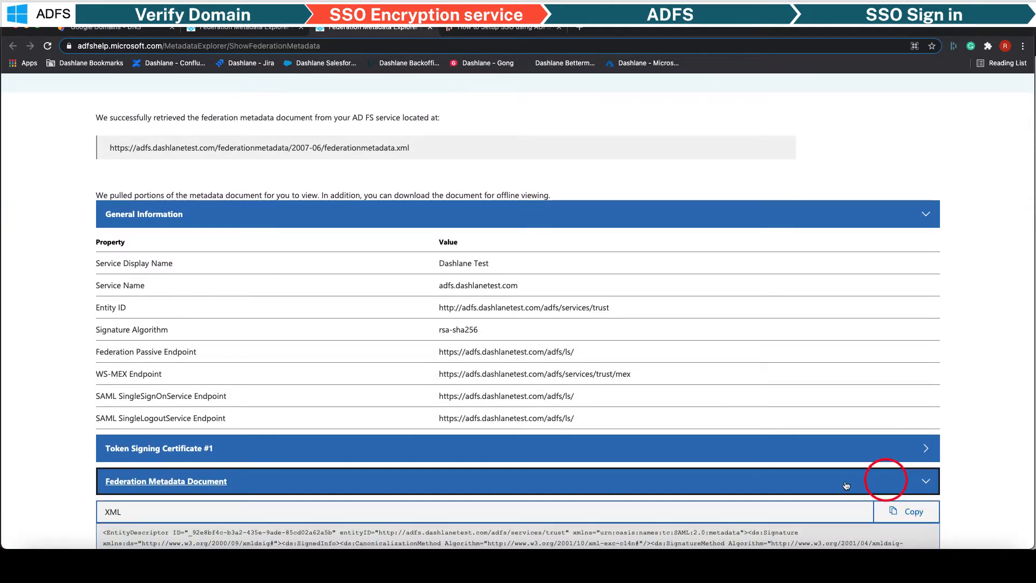
scroll(863, 480, "down", 2)
left_click(917, 434)
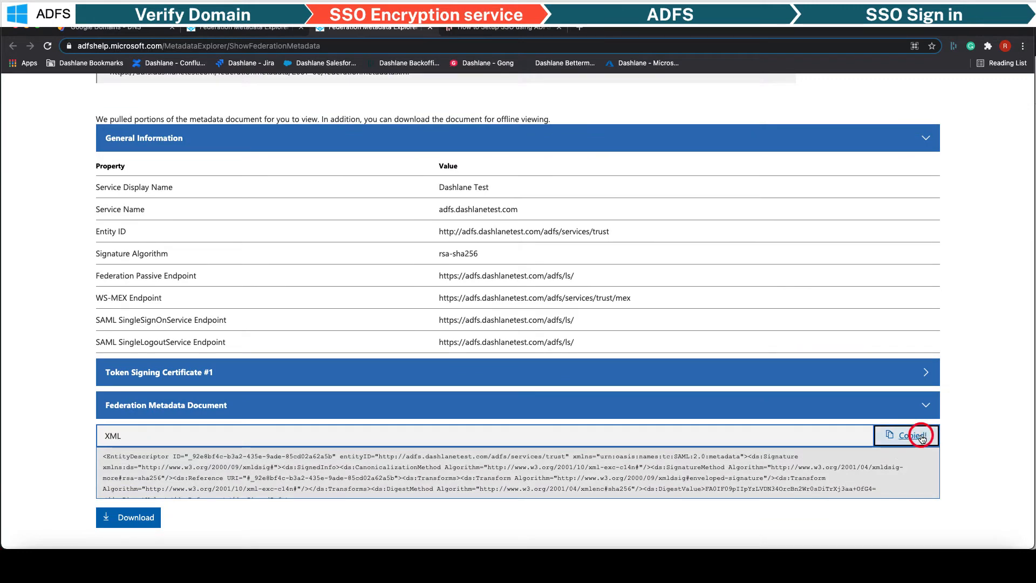
key("ctrl+Up")
left_click(318, 289)
left_click(516, 336)
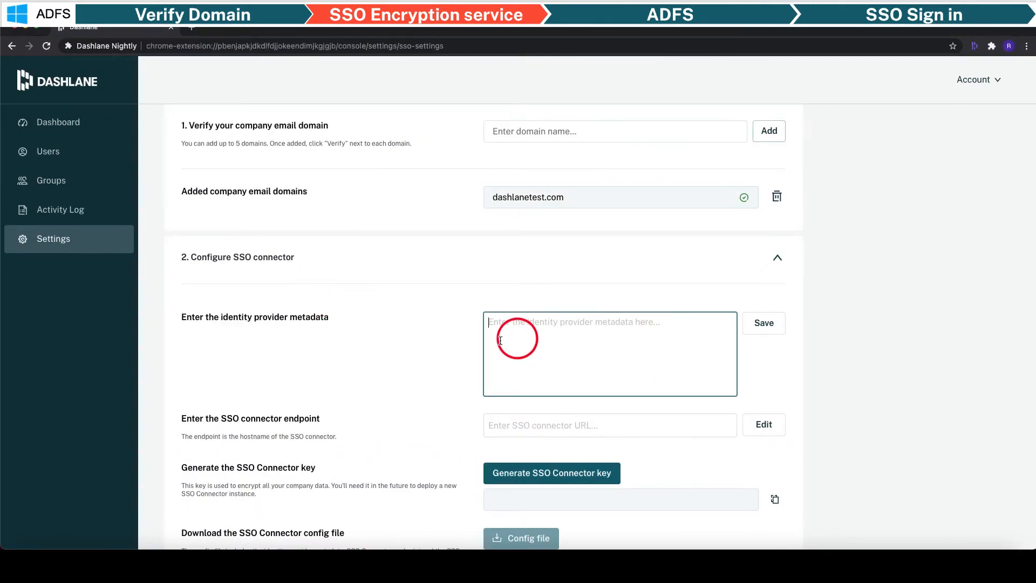
- Paste the AD FS metadata XML as identity provider metadata and save it
key("super+v")
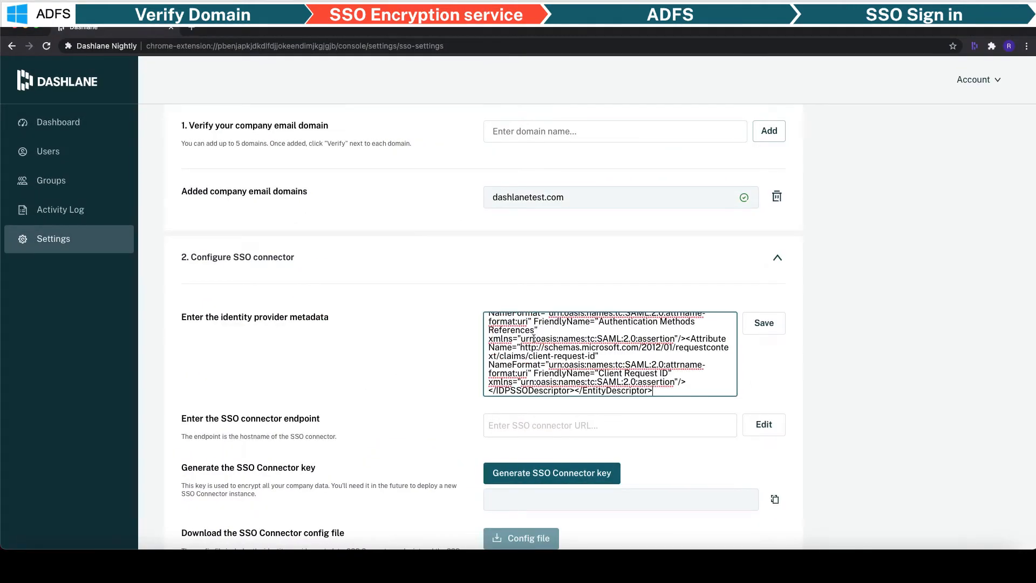
left_click(766, 325)
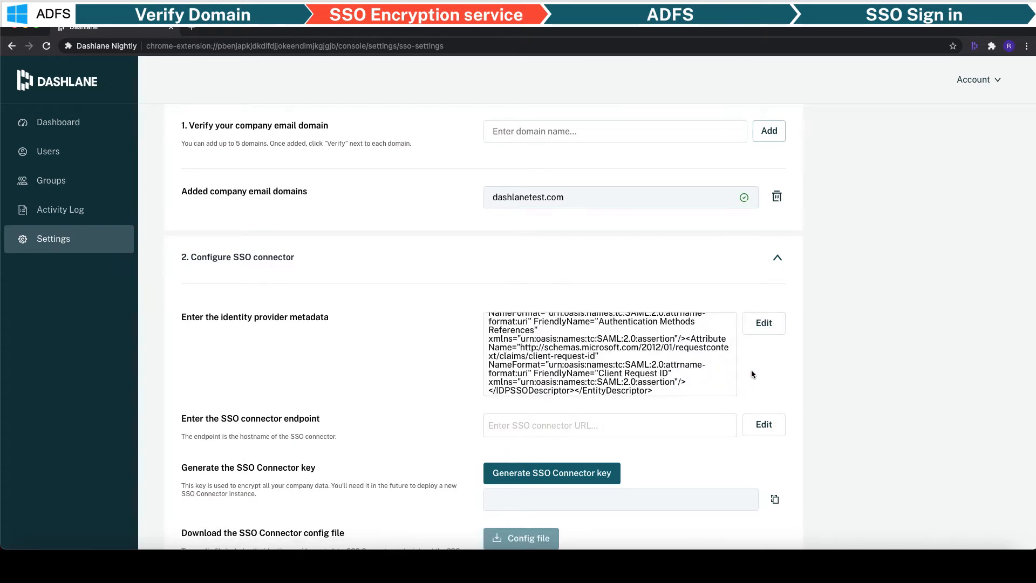
scroll(750, 370, "down", 2)
left_click(636, 370)
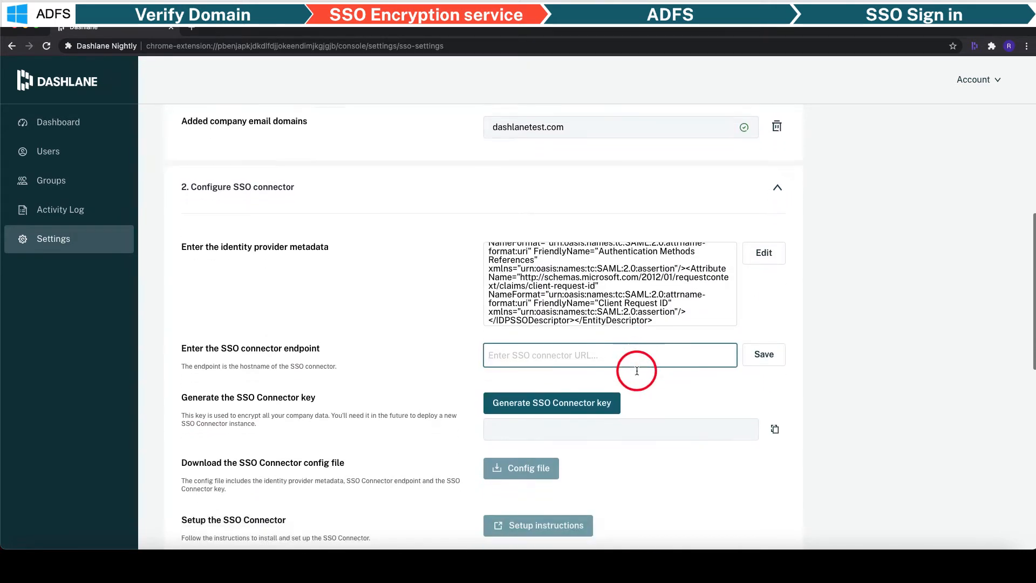
scroll(637, 371, "down", 1)
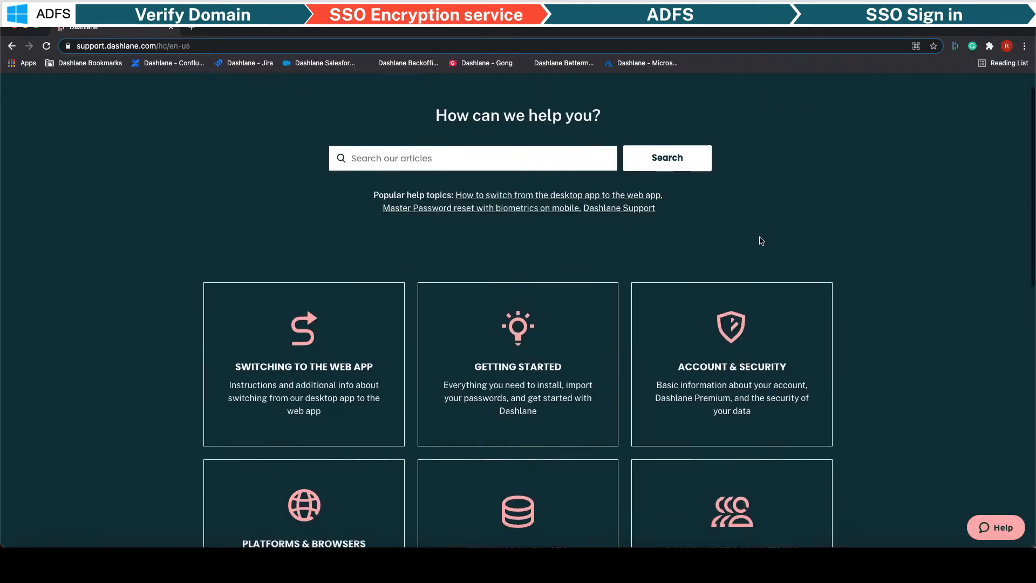
scroll(761, 240, "down", 4)
scroll(761, 240, "down", 1)
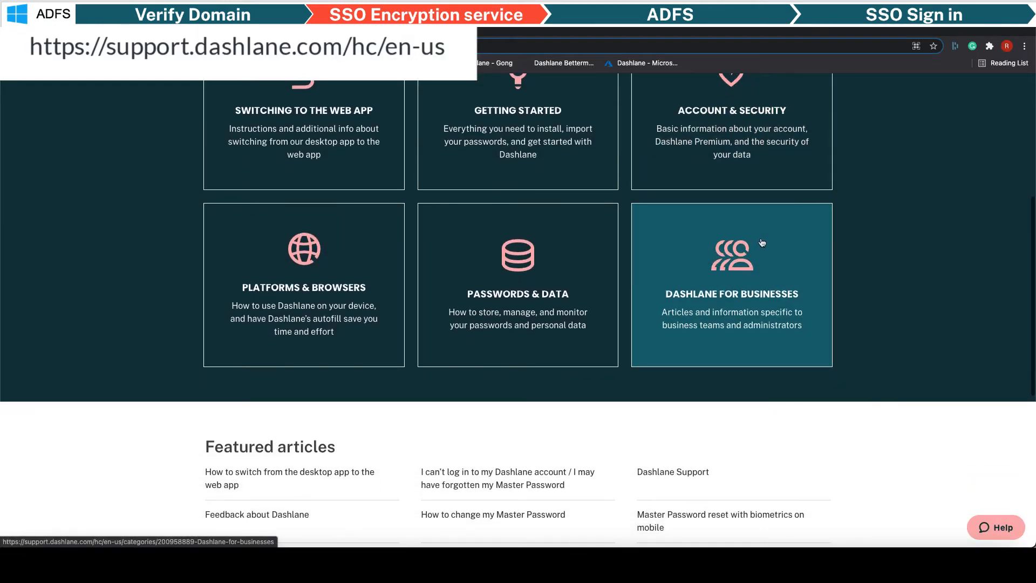
- Open the 'How to Setup SSO using ADFS' article under Dashlane for businesses
left_click(763, 243)
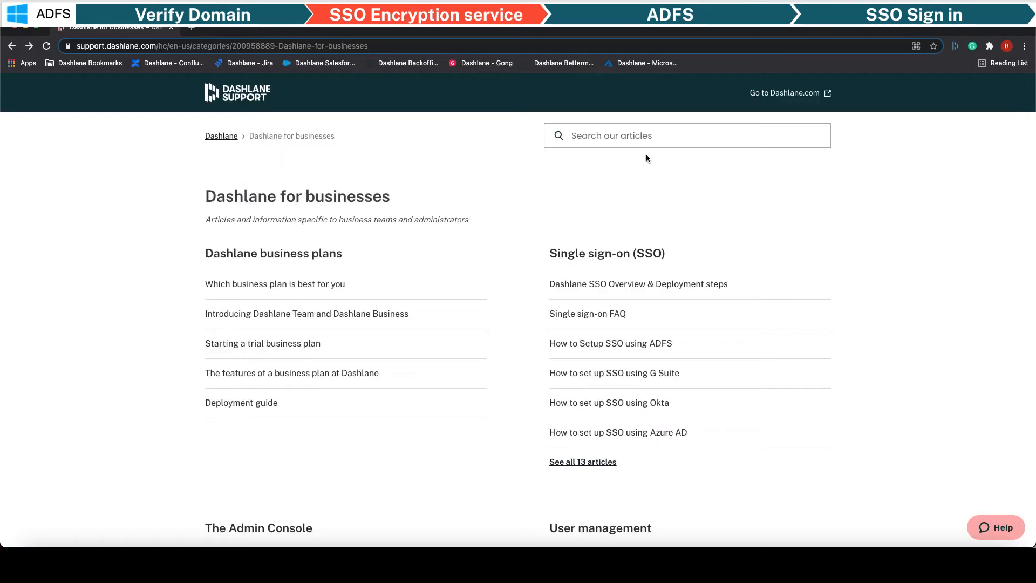
left_click(638, 348)
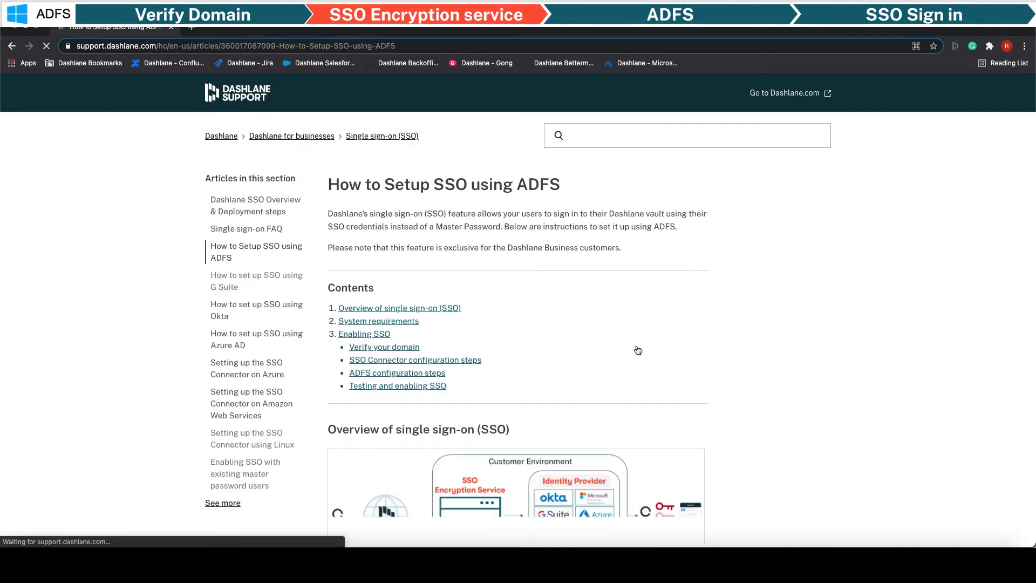
scroll(638, 350, "down", 10)
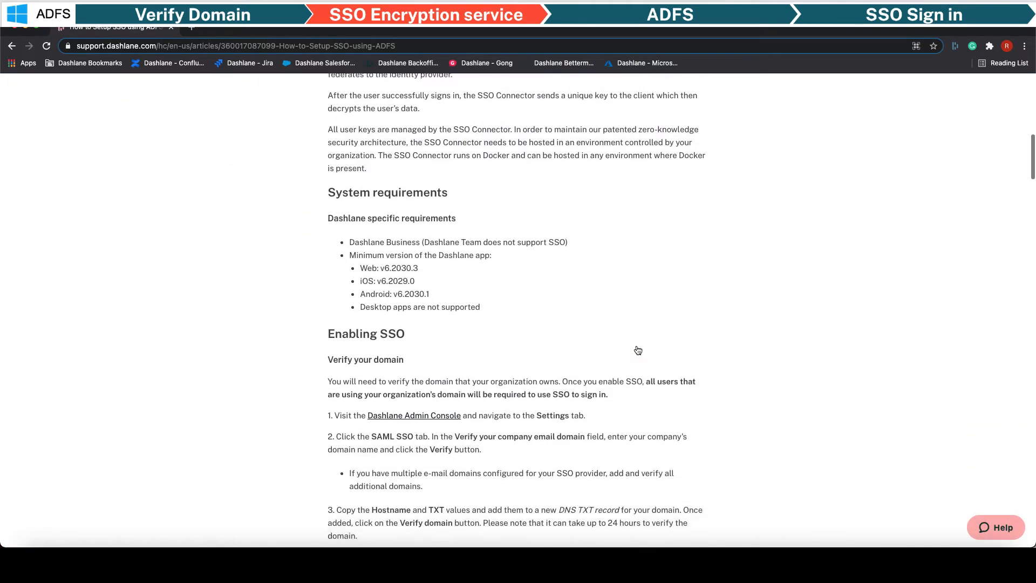
scroll(638, 349, "down", 10)
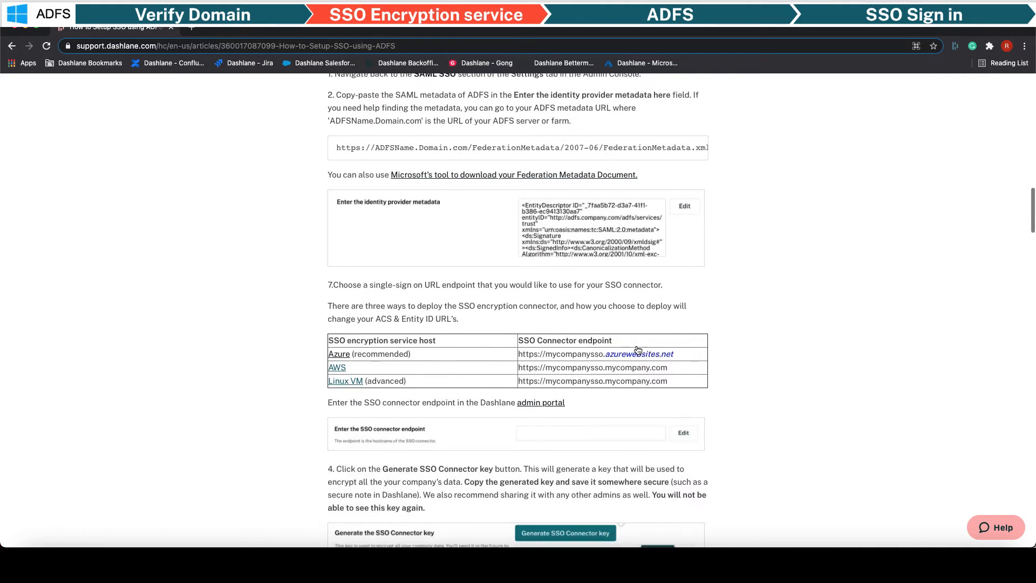
scroll(637, 349, "down", 1)
left_click_drag(676, 349, 518, 349)
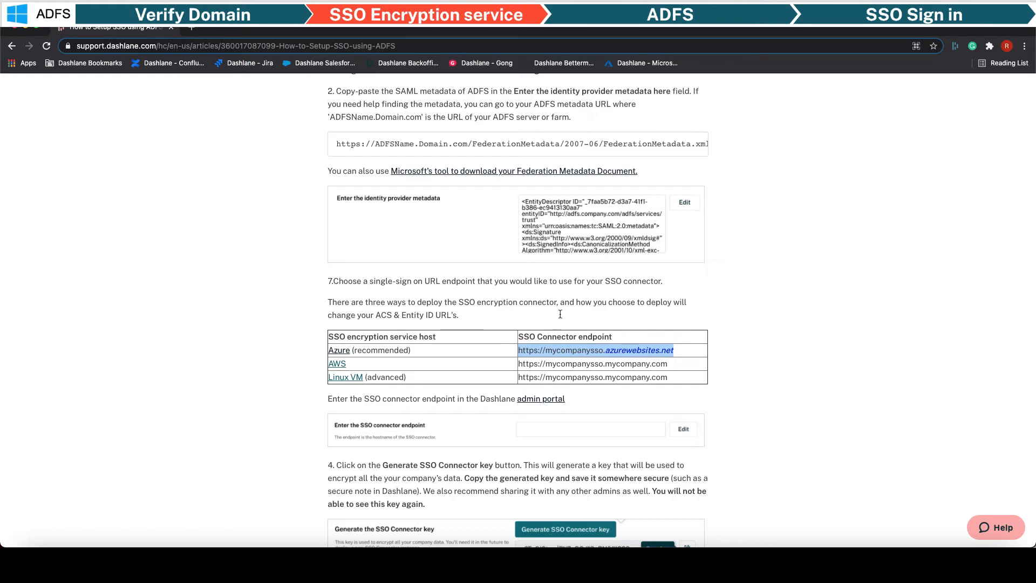
key("ctrl+Up")
left_click(438, 322)
left_click(511, 335)
key("super+v")
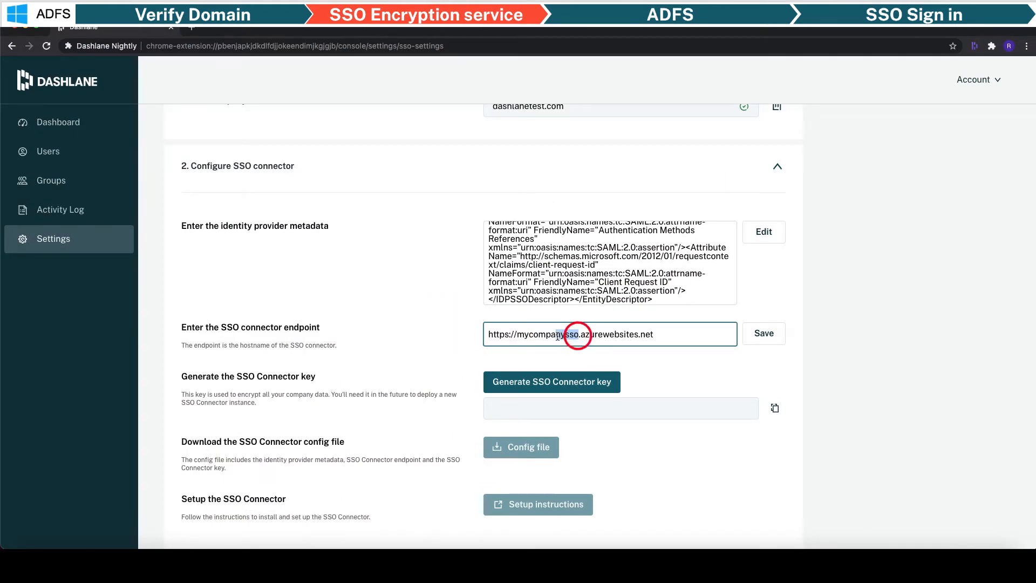
left_click_drag(558, 335, 517, 335)
type("dashlanetest")
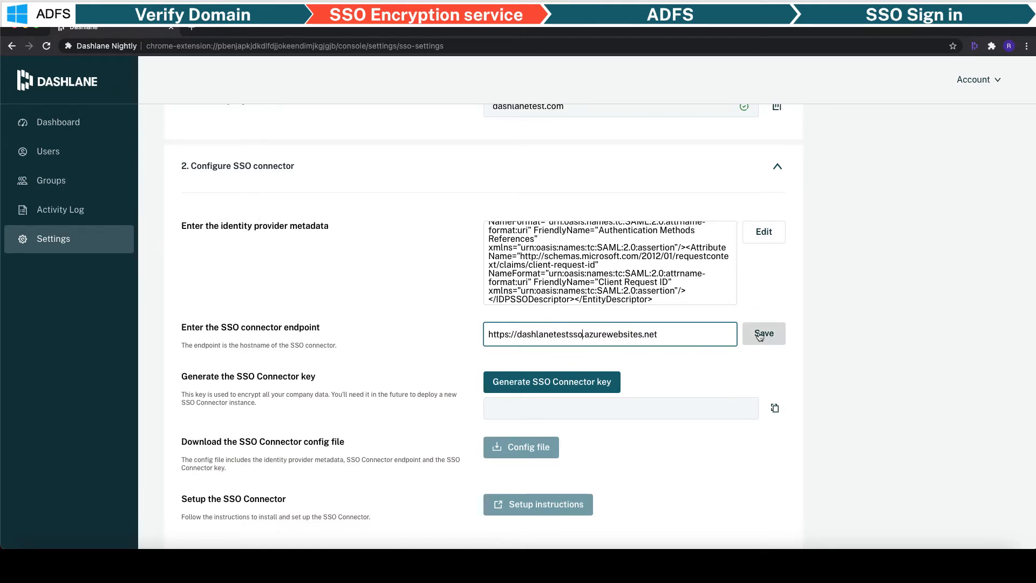
left_click(759, 334)
- Generate an SSO Connector key and download the config file
scroll(754, 318, "down", 3)
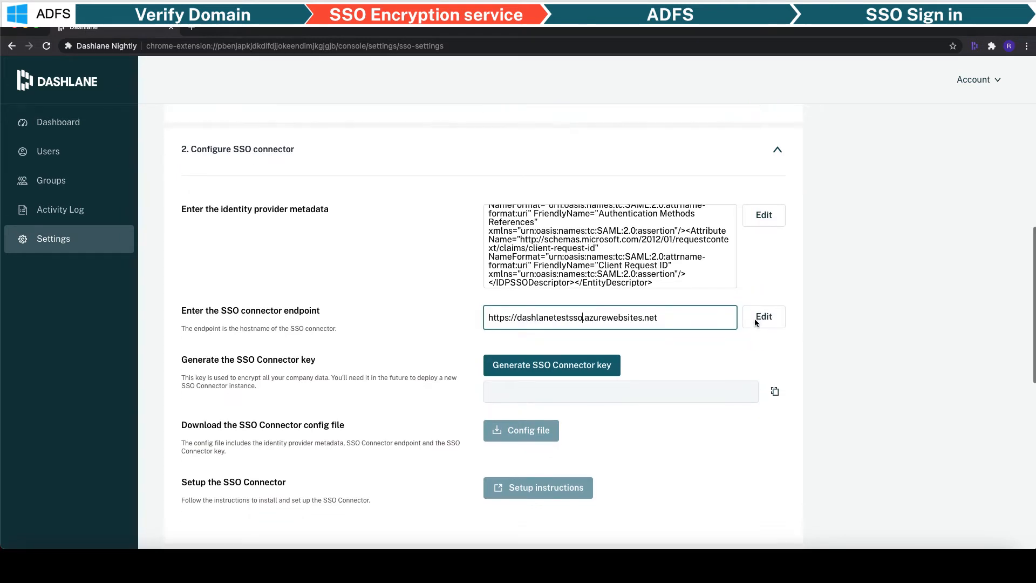
scroll(755, 319, "down", 5)
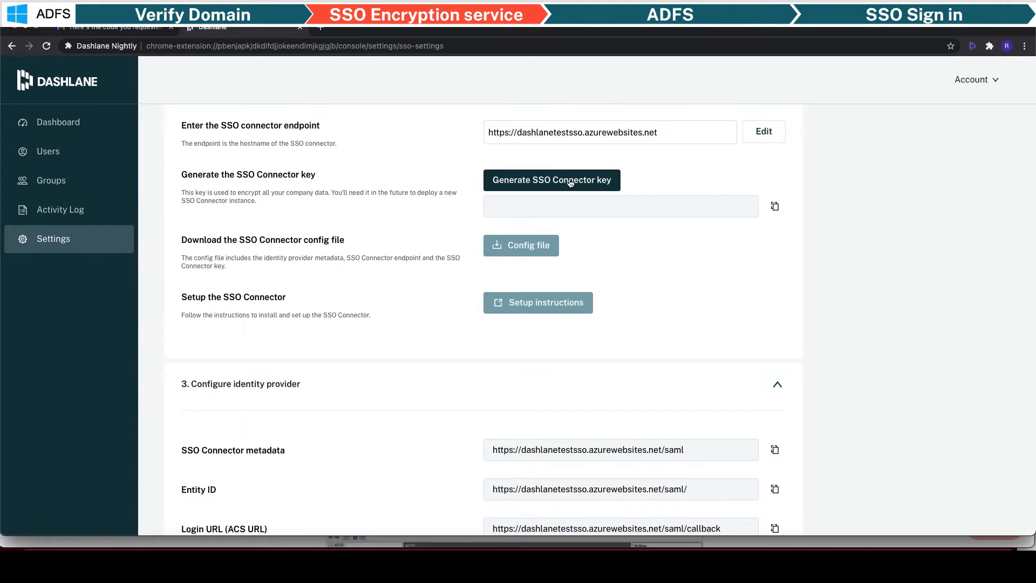
left_click(571, 183)
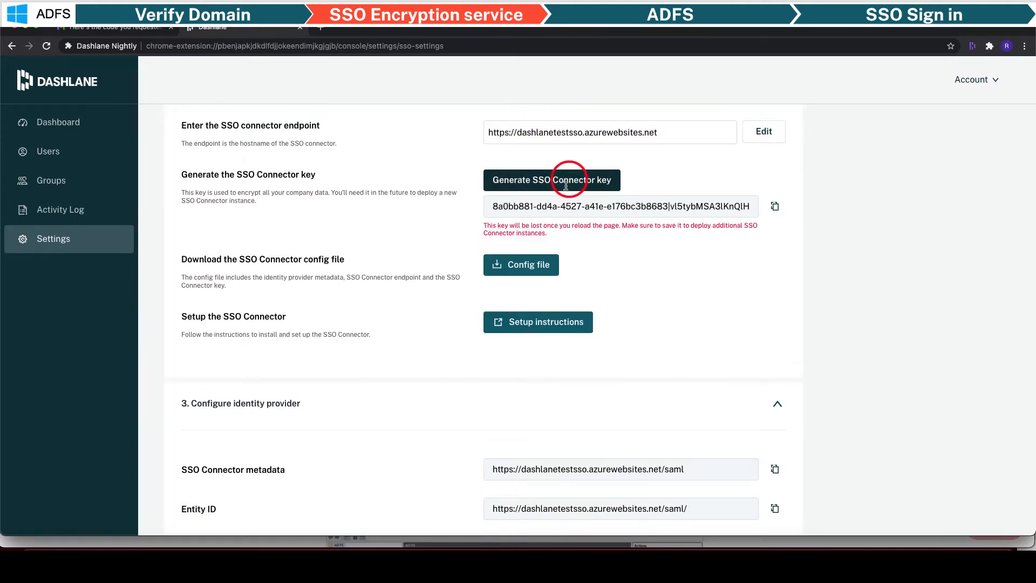
left_click(523, 271)
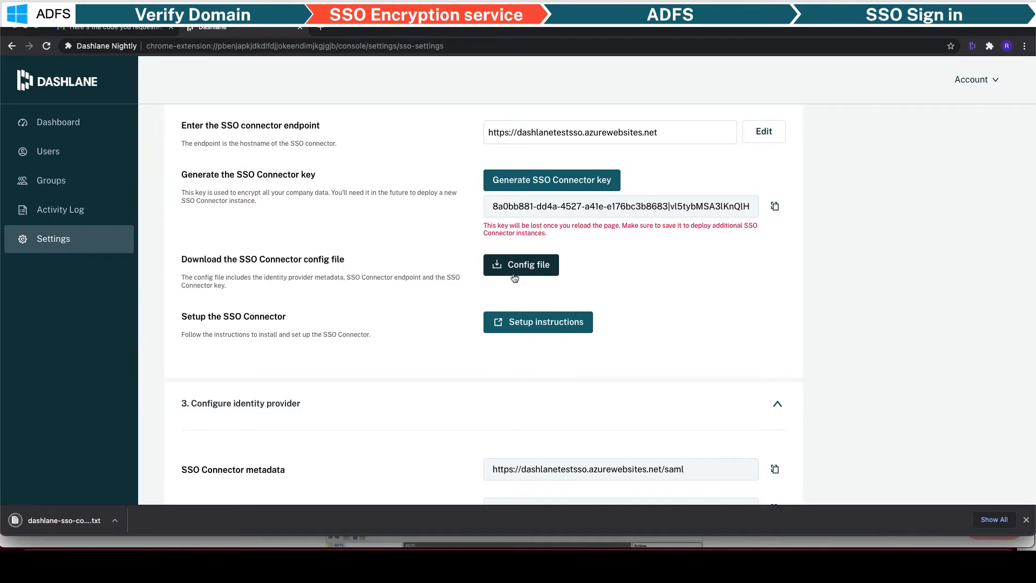
- Open the downloaded SSO config text file and move it to the top right
left_click(101, 522)
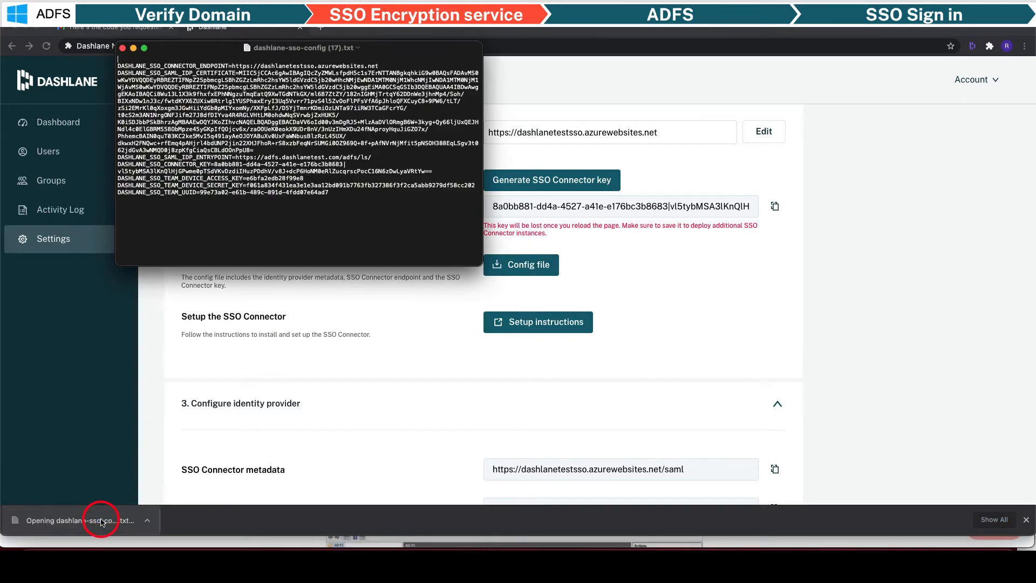
left_click_drag(193, 48, 746, 21)
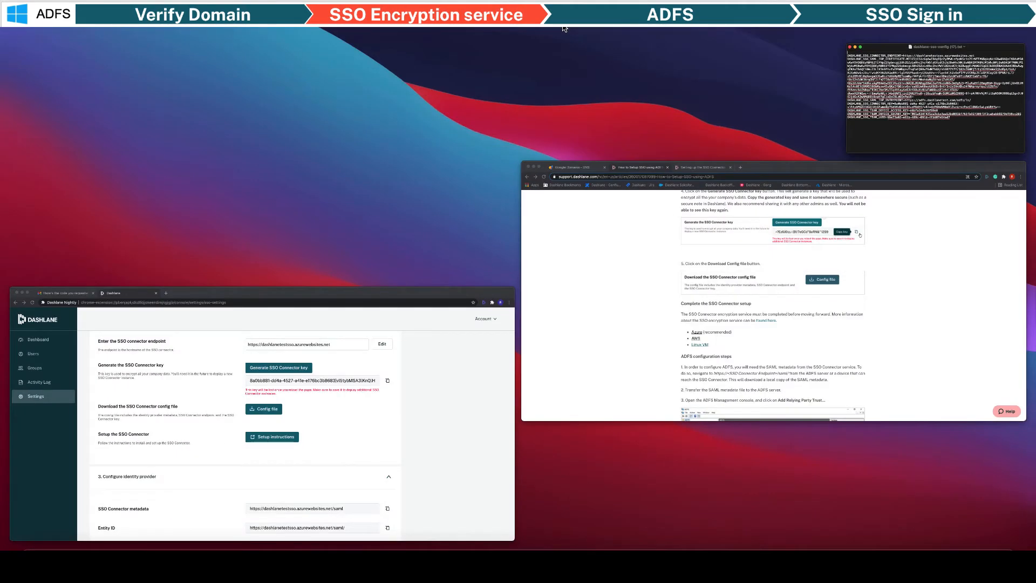
left_click(813, 278)
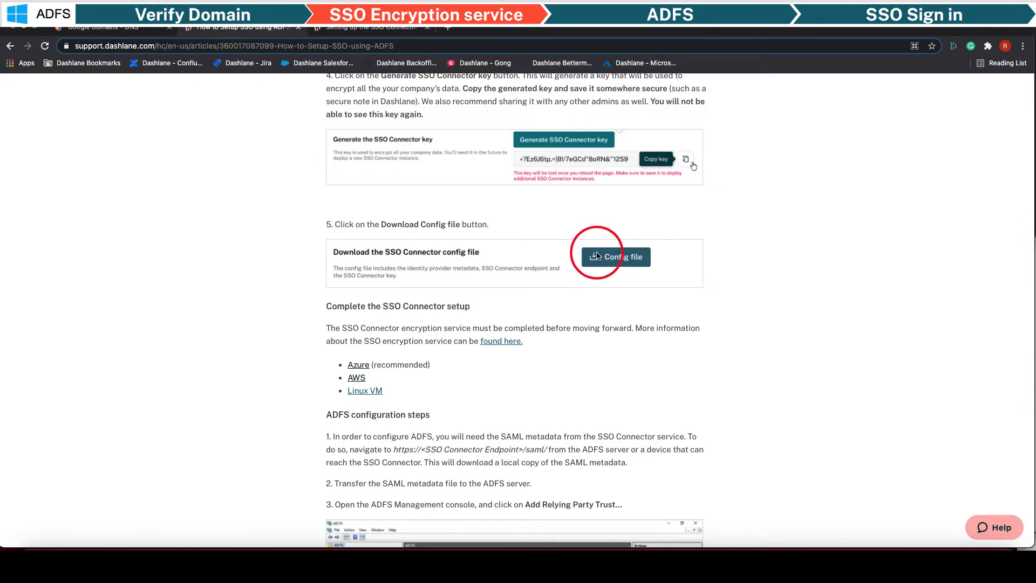
- Launch the SSO Connector ARM template as an Azure custom deployment from the help guide
scroll(445, 269, "up", 1)
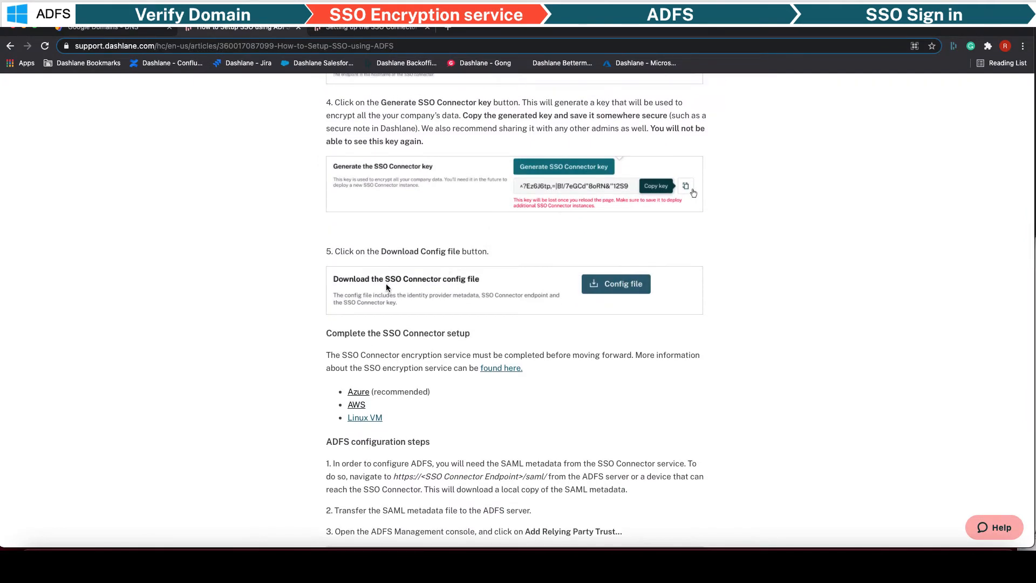
scroll(387, 287, "down", 3)
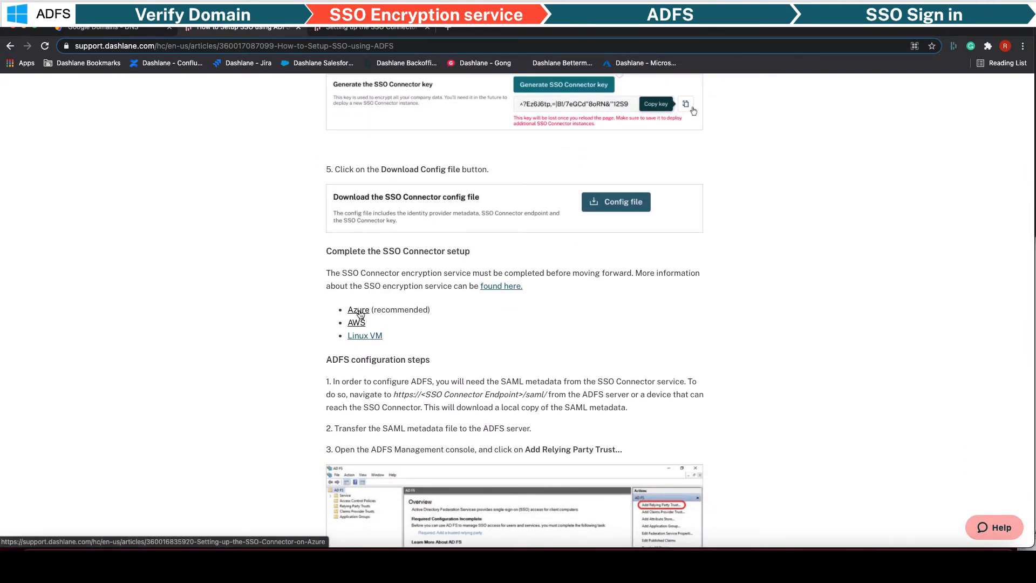
left_click(359, 311)
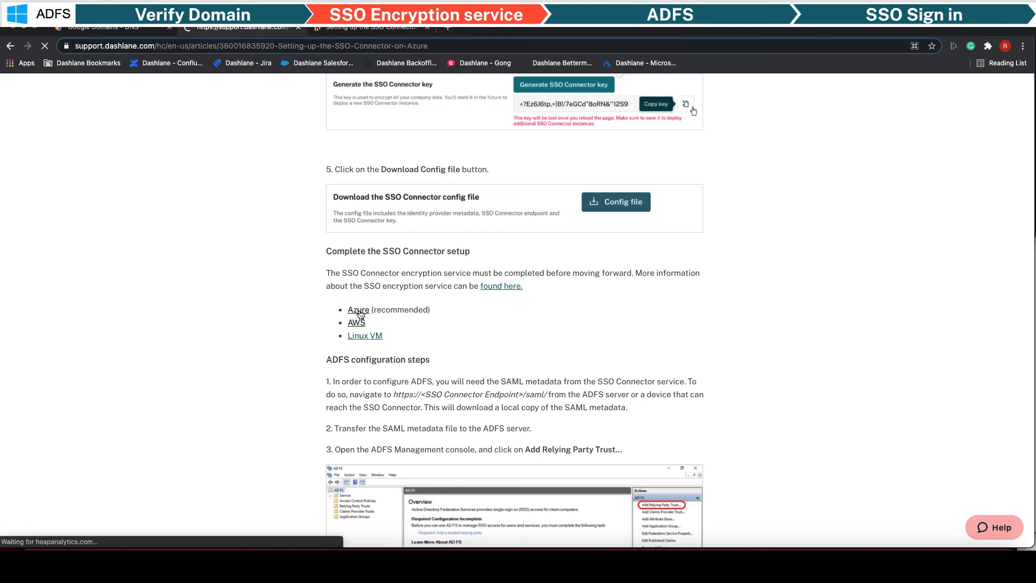
scroll(359, 313, "down", 4)
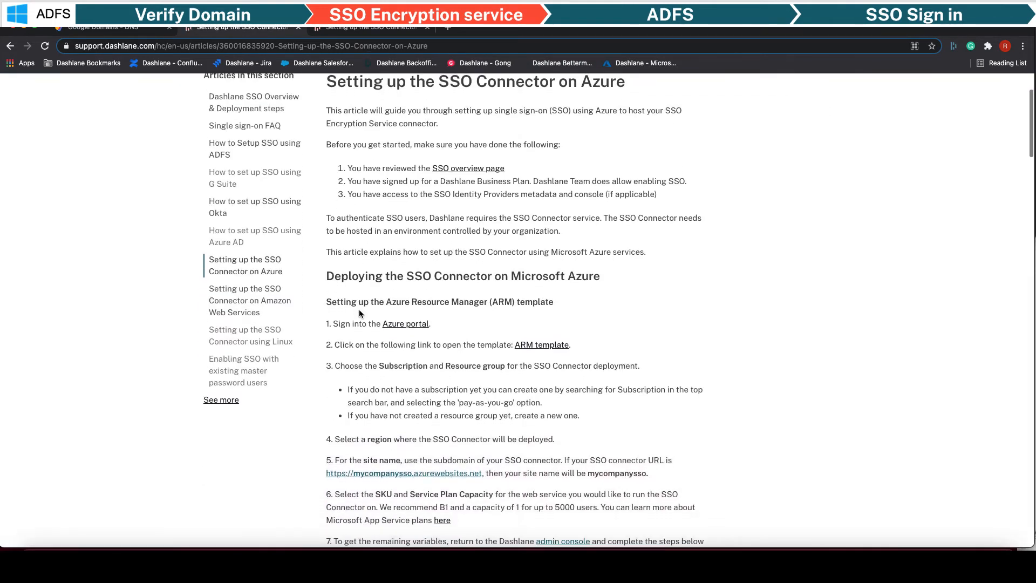
left_click(537, 345)
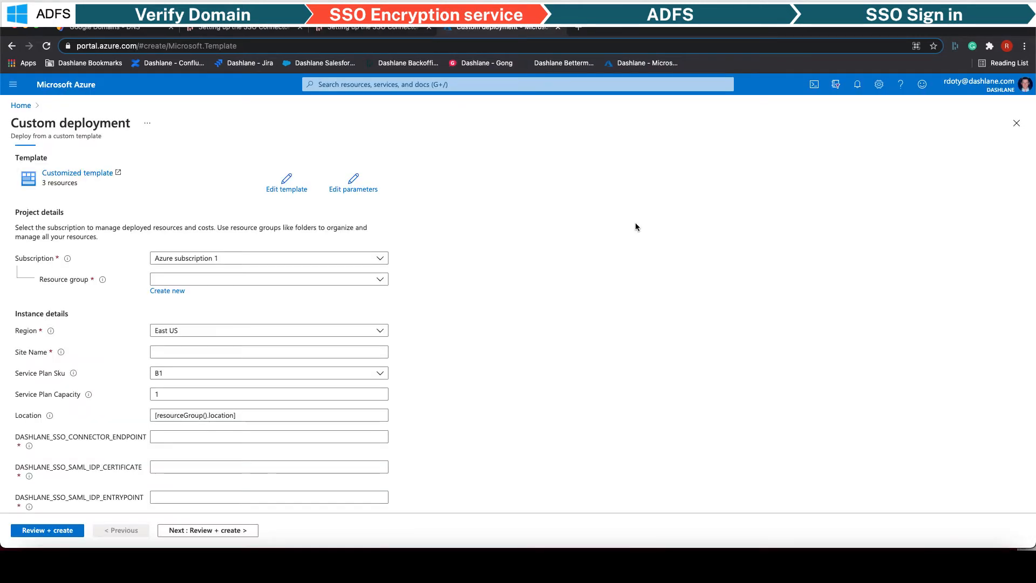
- Choose resource group Dashlane_Test and set Site Name to dashlanetestsso
left_click(314, 280)
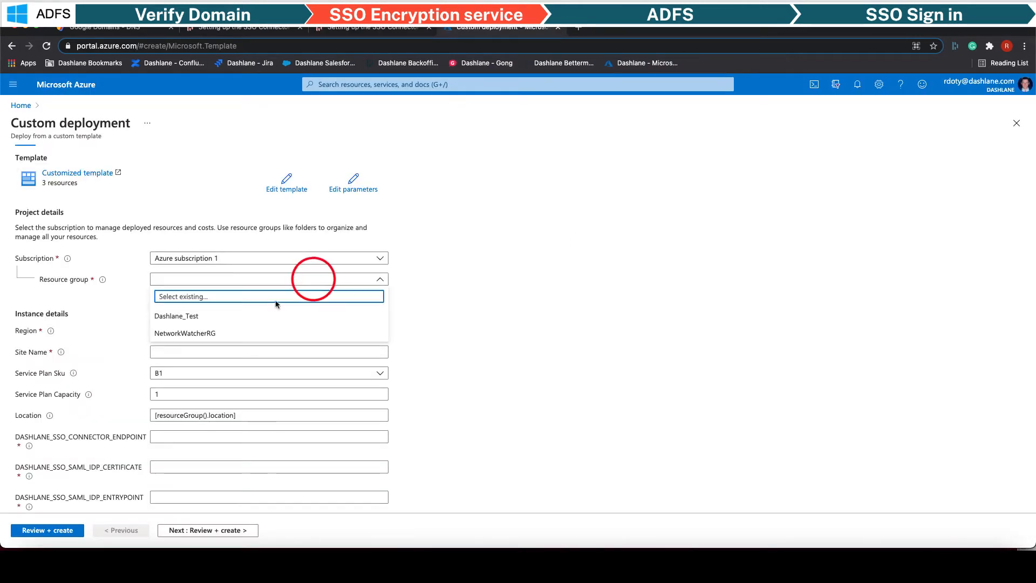
left_click(248, 317)
scroll(248, 316, "down", 1)
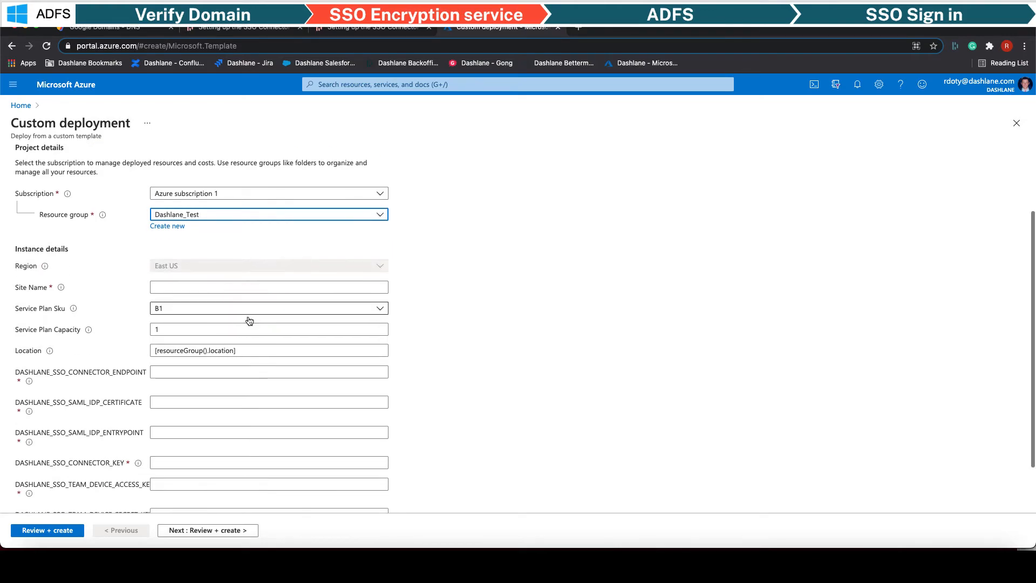
left_click(235, 286)
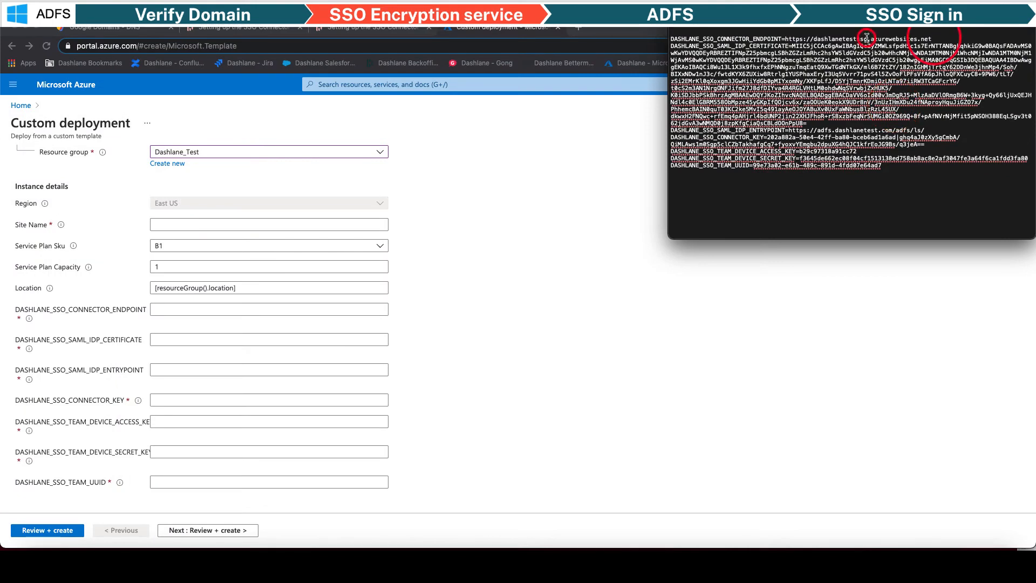
left_click_drag(866, 38, 821, 39)
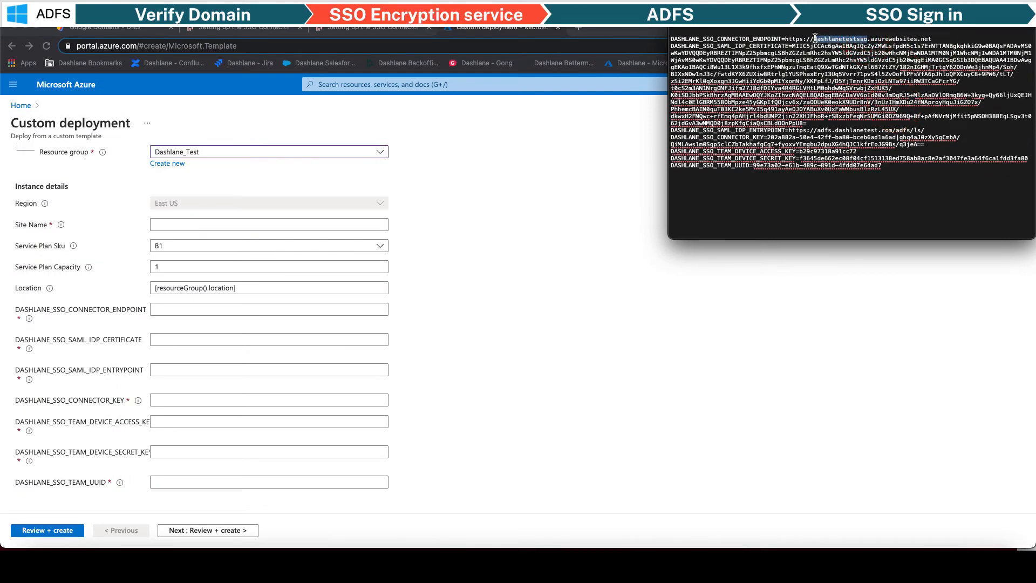
left_click(265, 220)
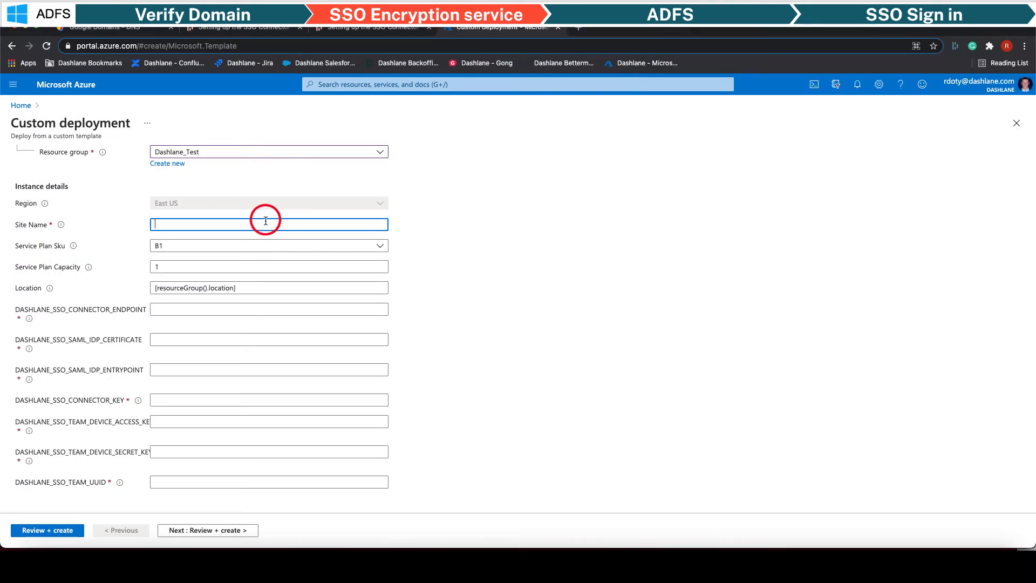
type("dashlanetestsso")
left_click(218, 309)
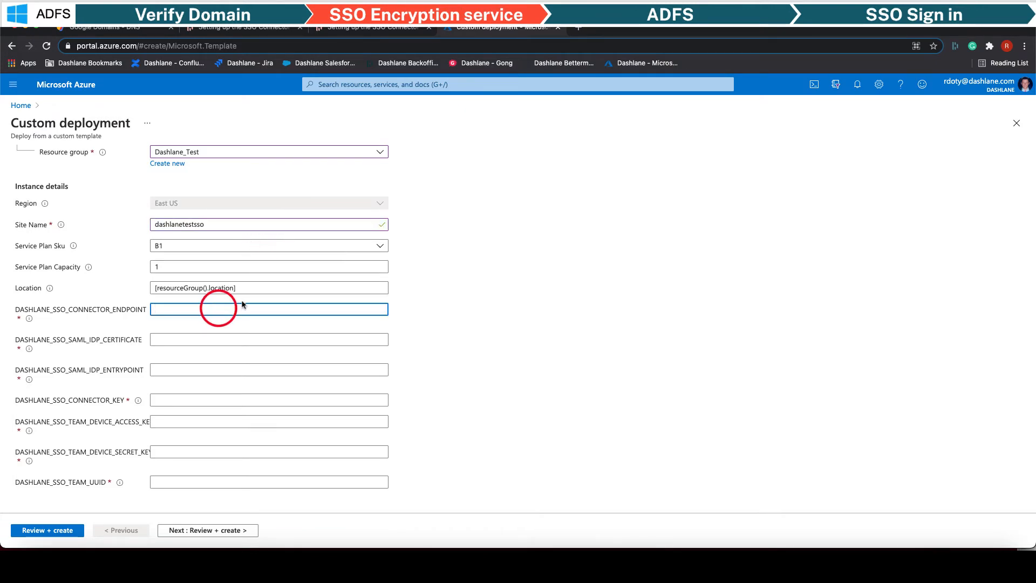
key("super+Tab")
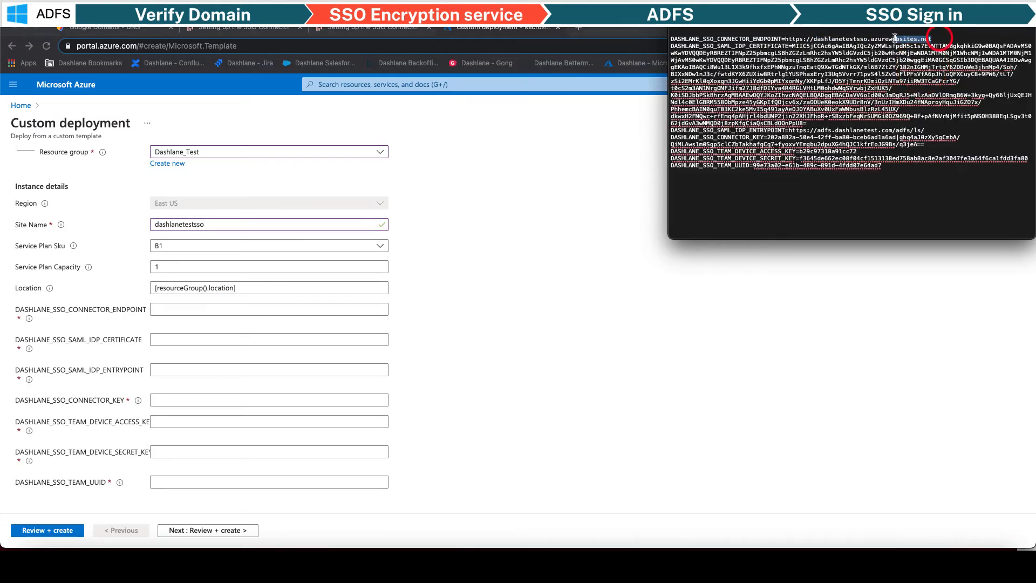
left_click_drag(895, 39, 787, 38)
key("super+c")
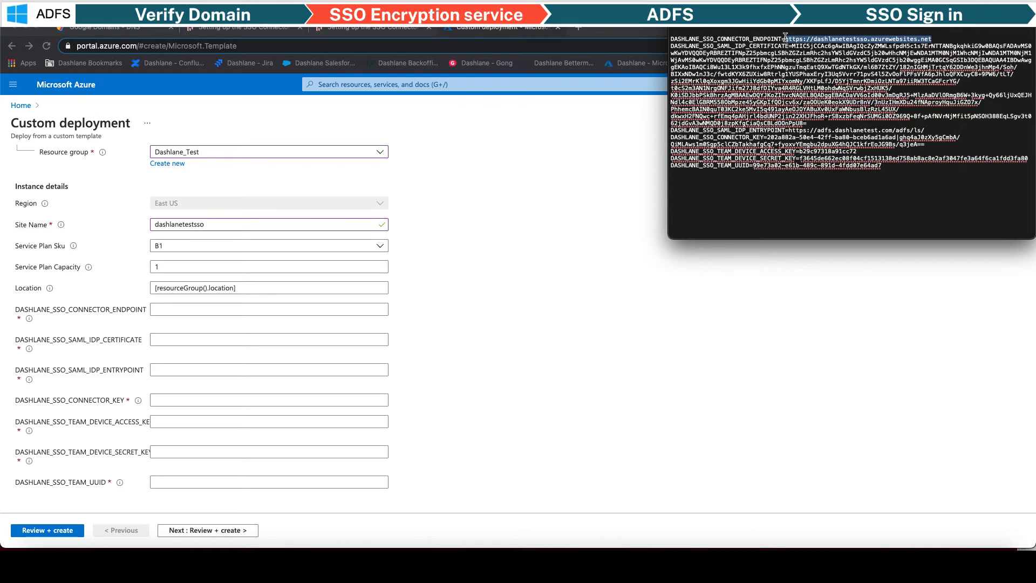
left_click(193, 307)
key("super+v")
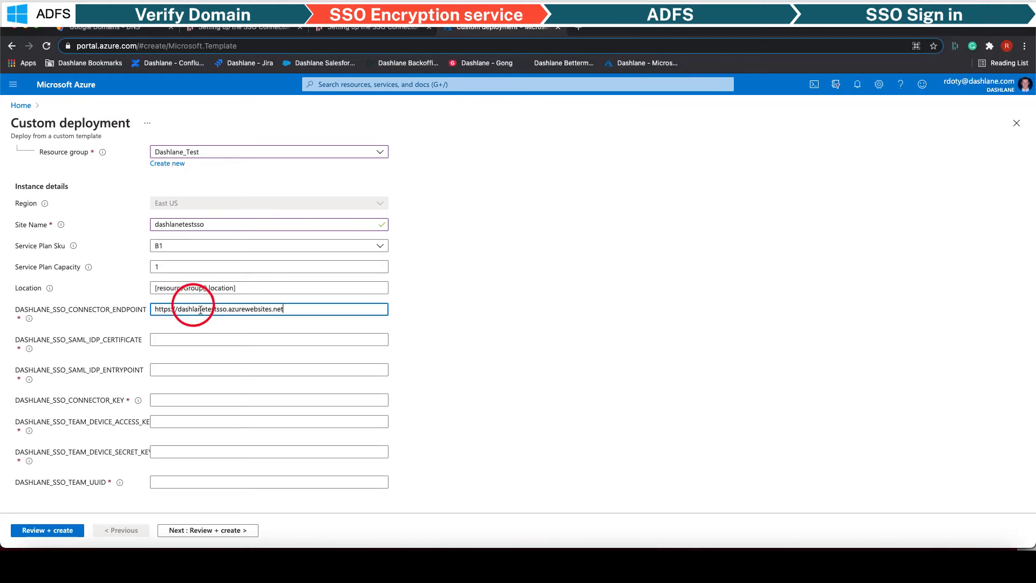
key("super+Tab")
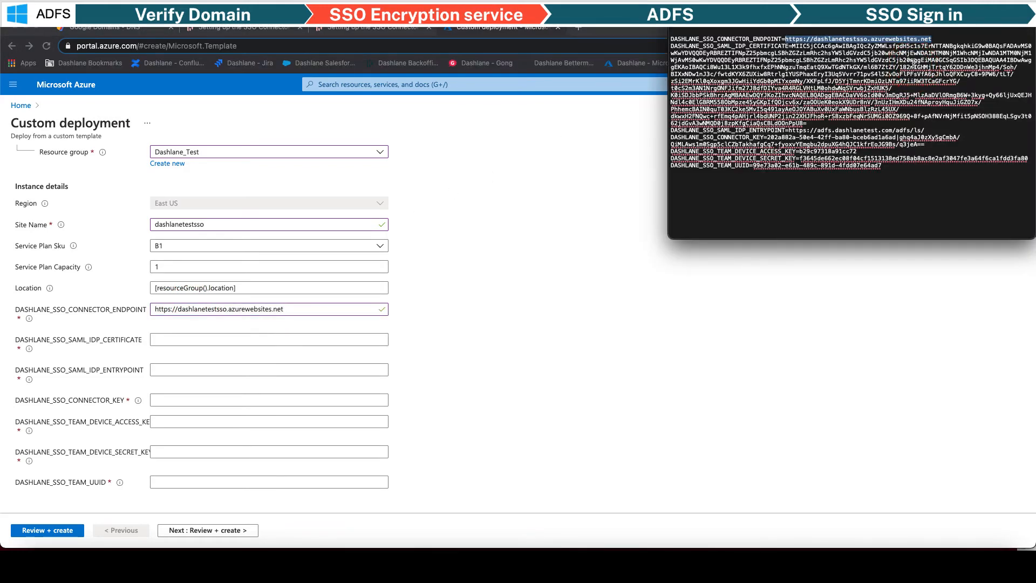
left_click_drag(814, 123, 789, 47)
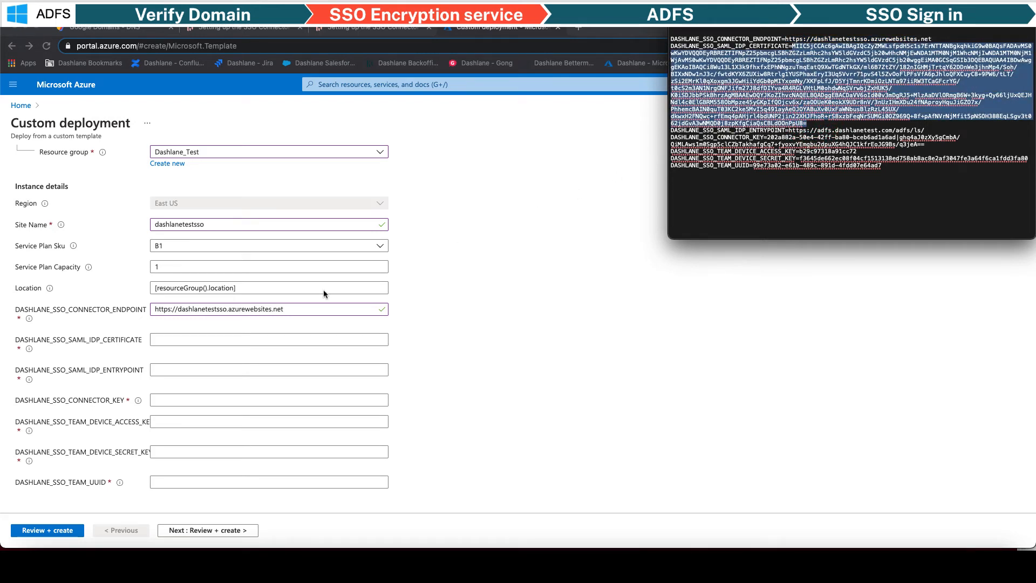
- Fill in the IdP certificate and ADFS entrypoint URL from the config file
left_click(206, 337)
key("super+v")
left_click(207, 369)
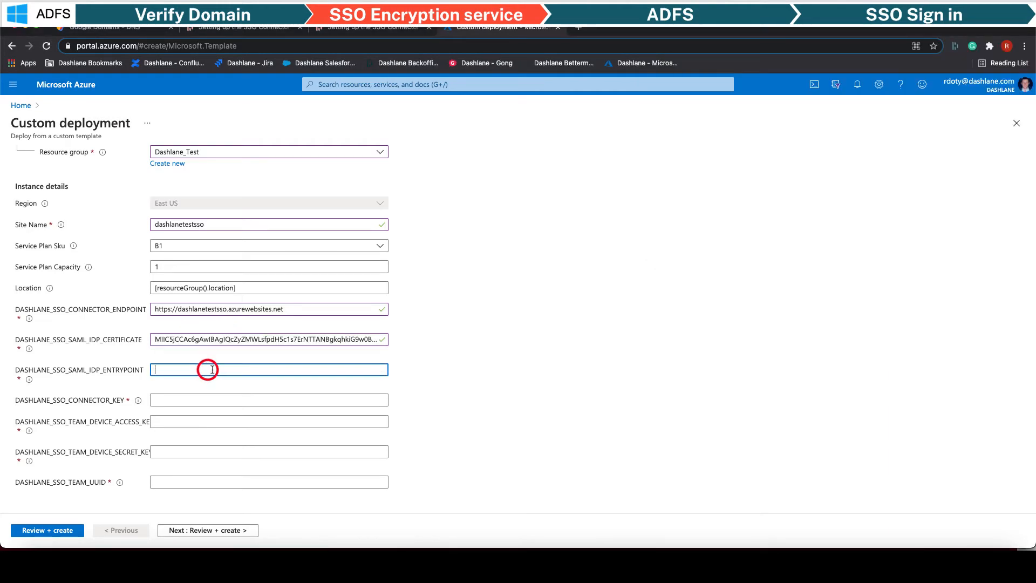
key("super+Tab")
left_click_drag(932, 130, 803, 130)
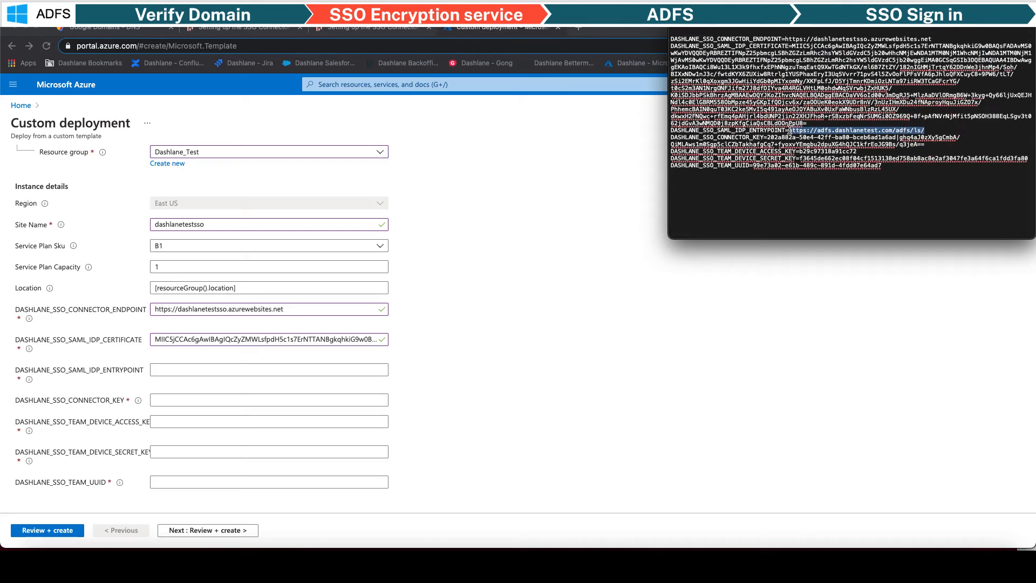
left_click(244, 370)
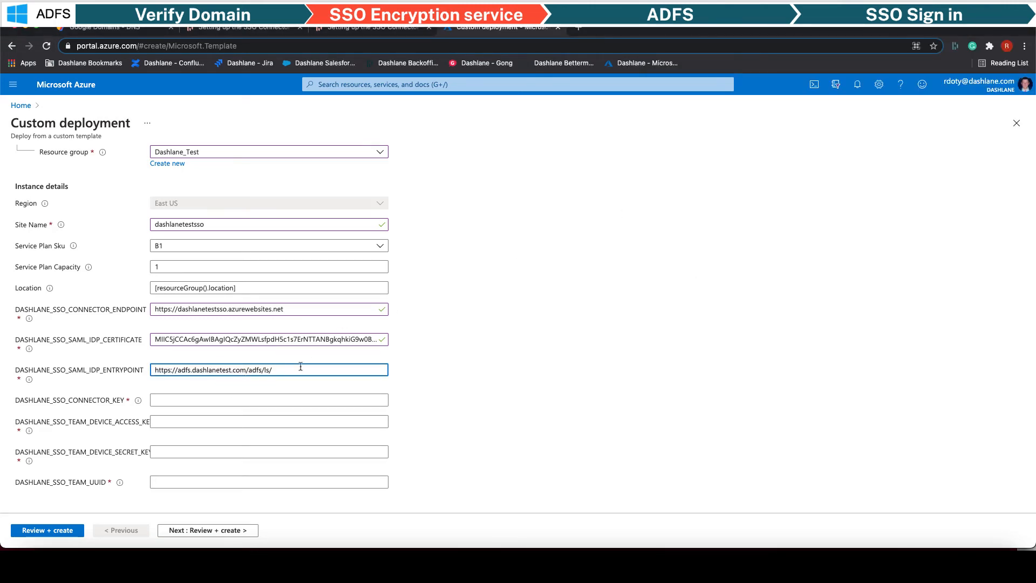
key("super+Tab")
- Fill in the SSO connector key and device access key from the config file
left_click_drag(925, 144, 768, 138)
key("super+c")
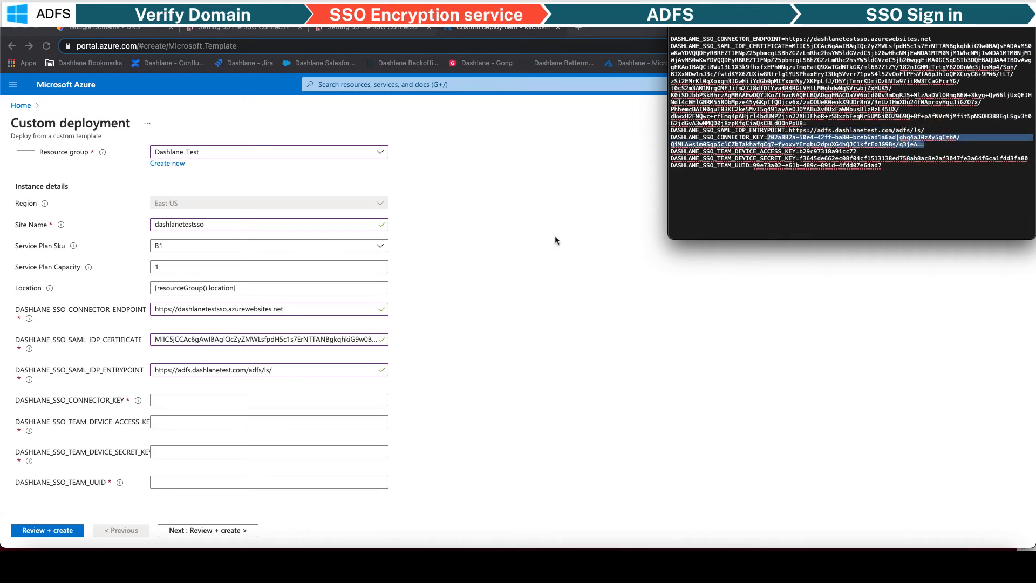
left_click(206, 401)
key("super+v")
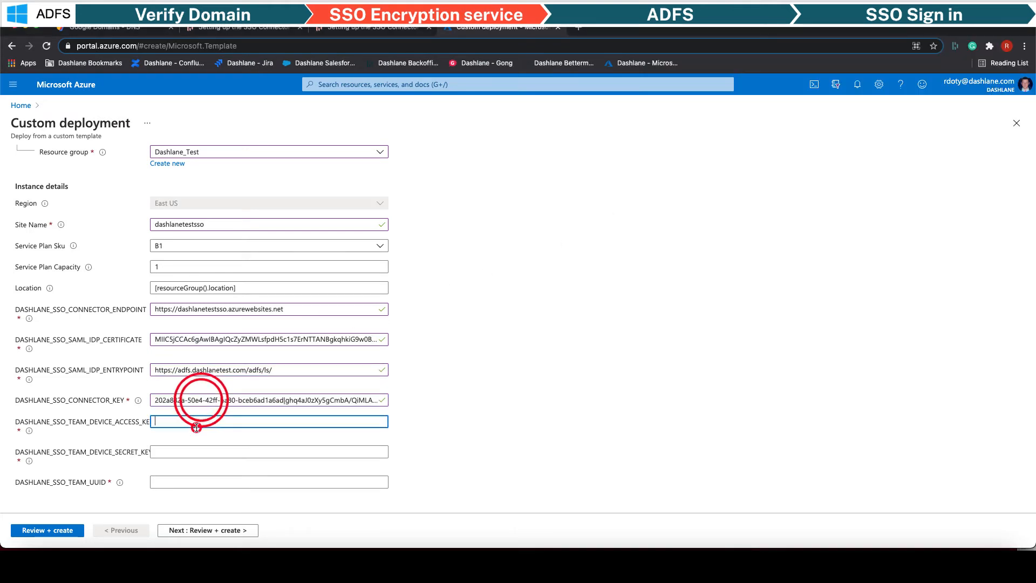
left_click(197, 427)
key("super+Tab")
left_click_drag(856, 151, 799, 152)
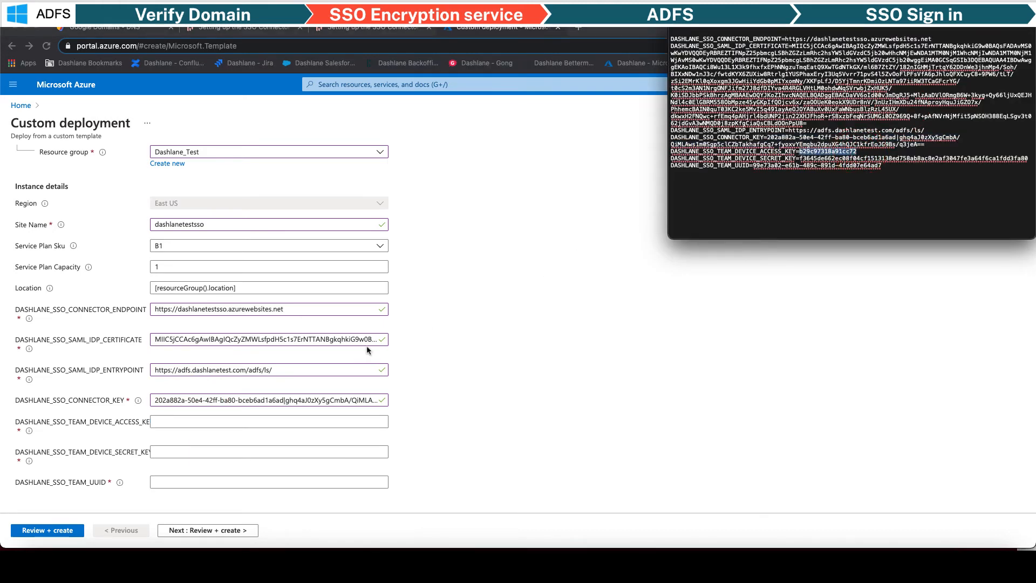
left_click(207, 421)
key("super+v")
- Fill in the device secret key and team UUID, then proceed to Review + create
left_click(186, 452)
key("super+Tab")
left_click_drag(1028, 158, 803, 158)
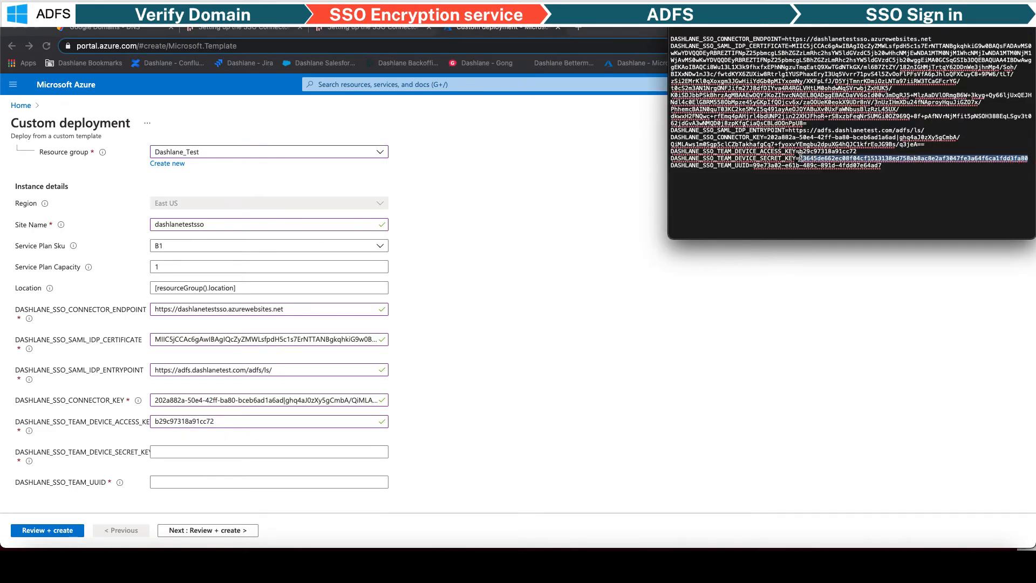
left_click(187, 451)
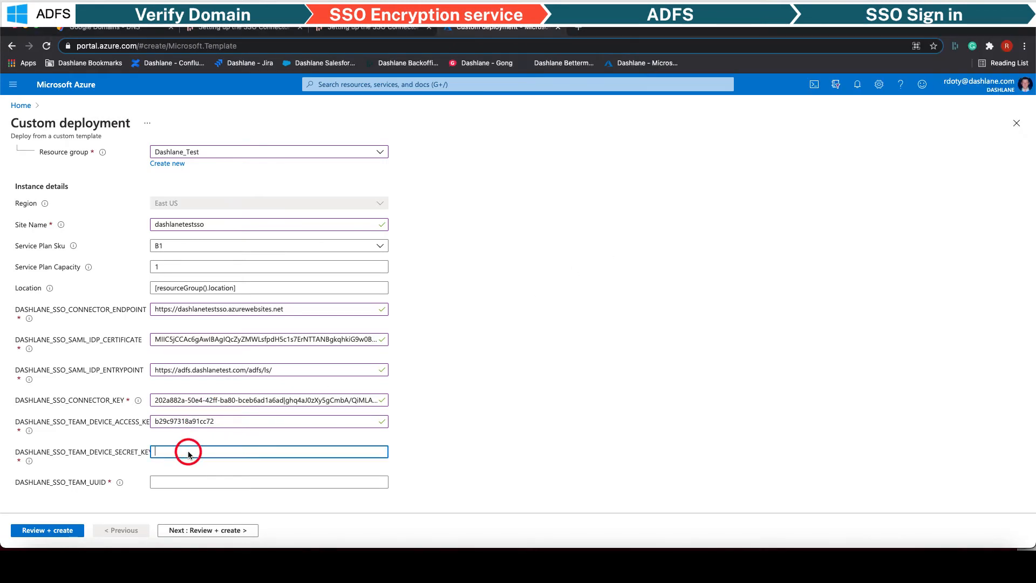
key("super+v")
left_click(185, 482)
key("super+Tab")
left_click_drag(887, 165, 753, 168)
key("super+c")
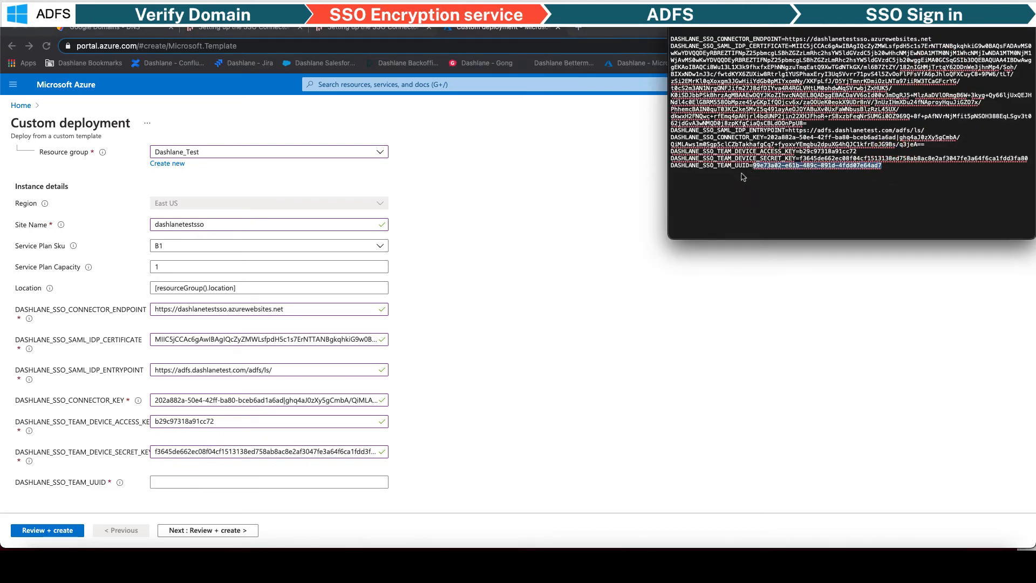
left_click(171, 480)
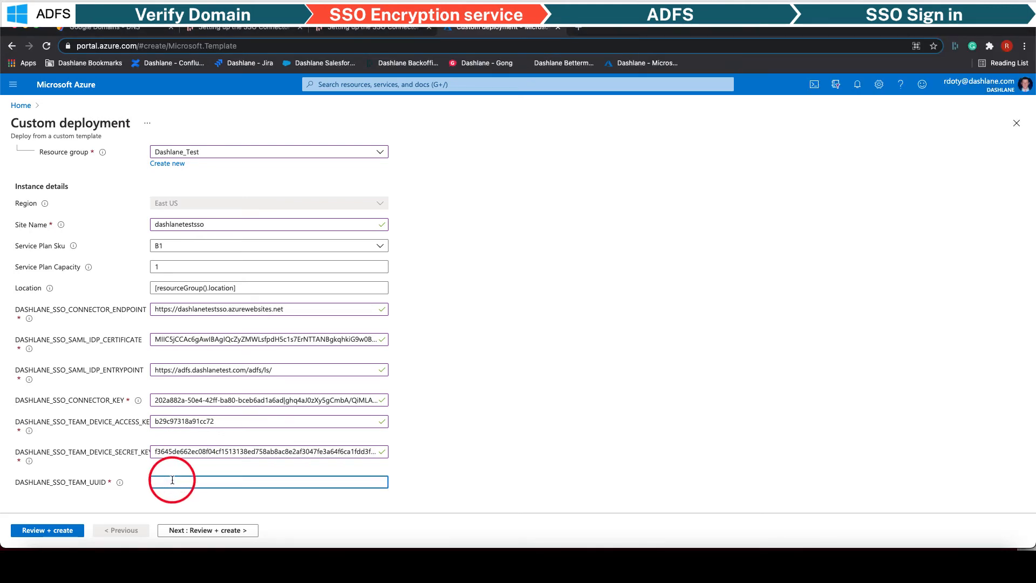
key("super+v")
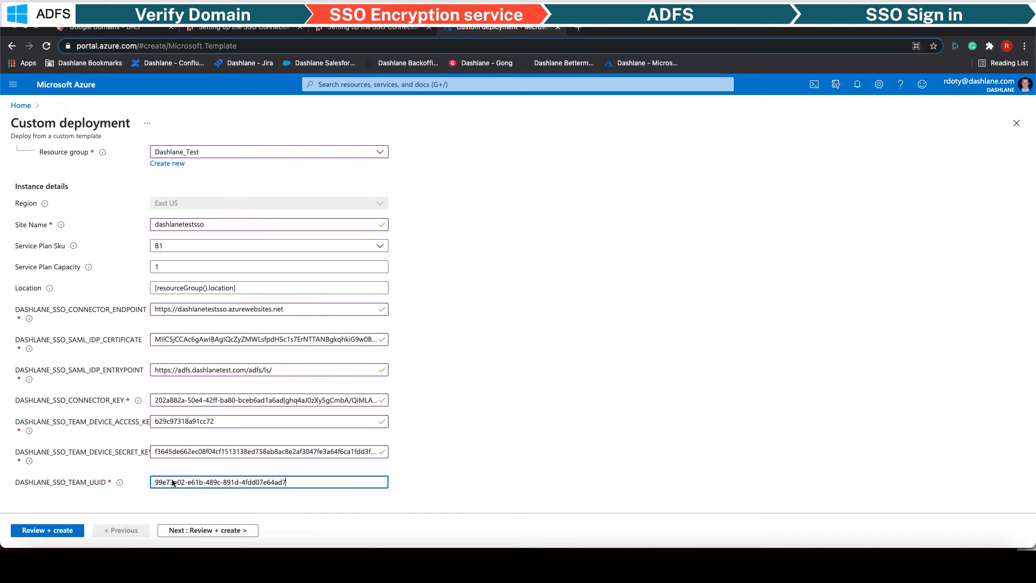
left_click(205, 532)
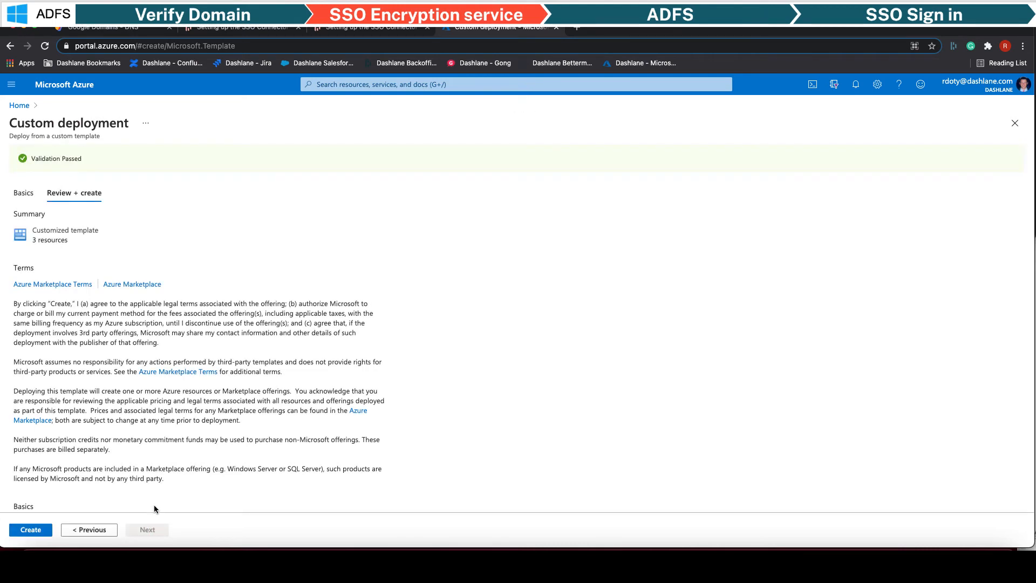
- Create the custom SSO template deployment in the Dashlane_Test resource group
scroll(153, 503, "down", 4)
left_click(33, 531)
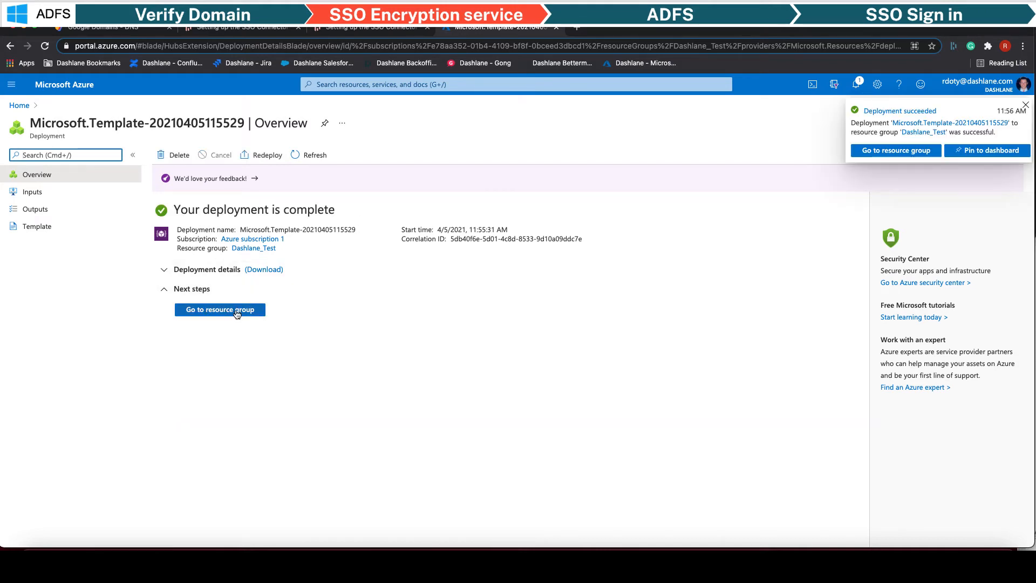
- Go from Dashlane_Test to the dashlaneinc-sso-update-automation-account's Run as accounts page
left_click(236, 310)
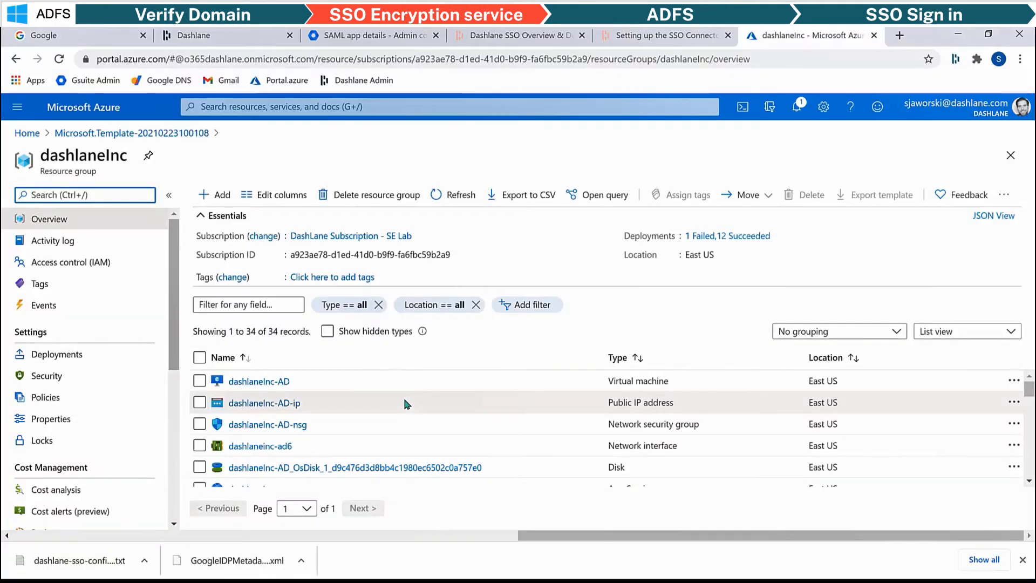
scroll(407, 403, "down", 1)
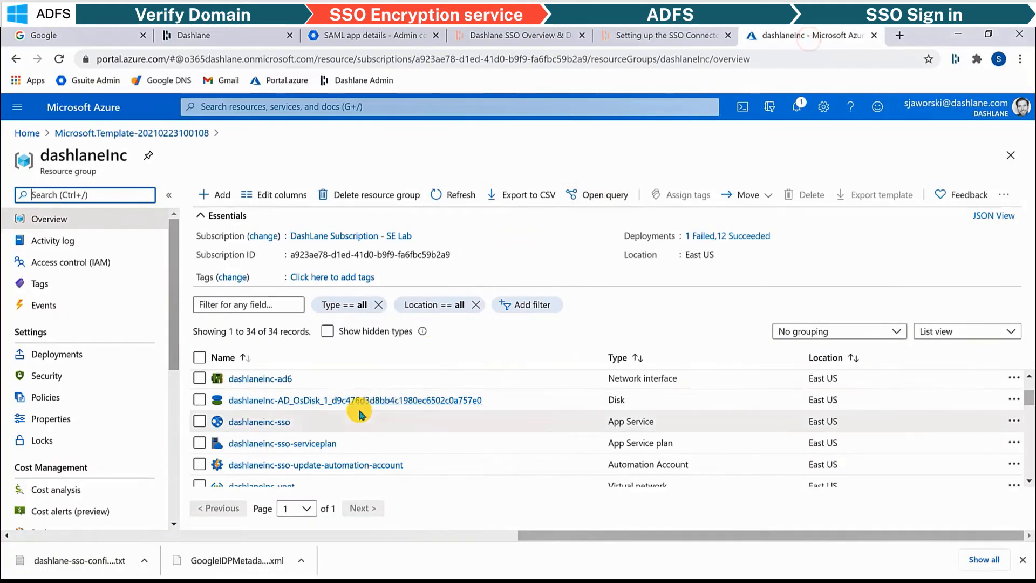
left_click(311, 466)
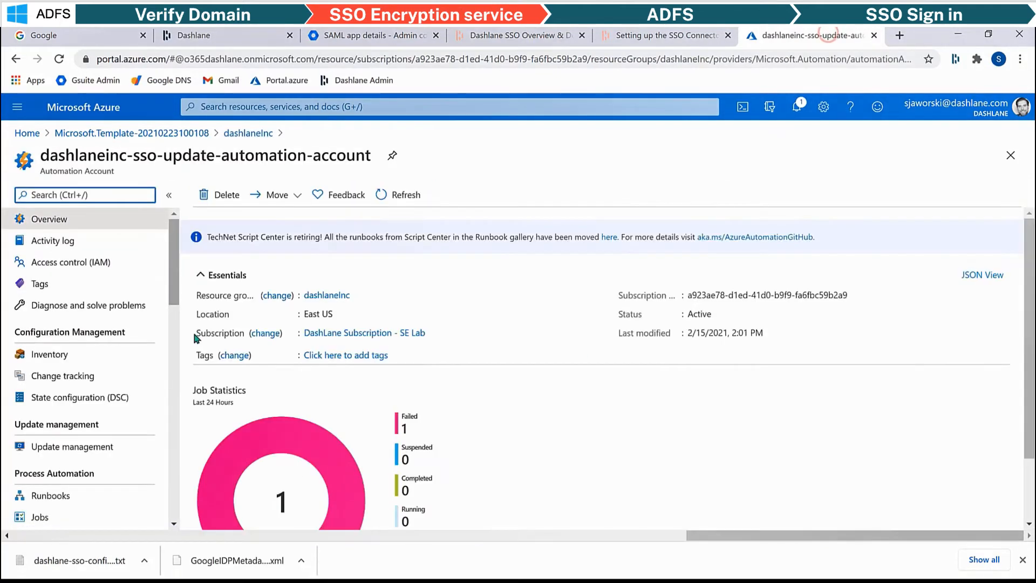
left_click_drag(174, 266, 174, 432)
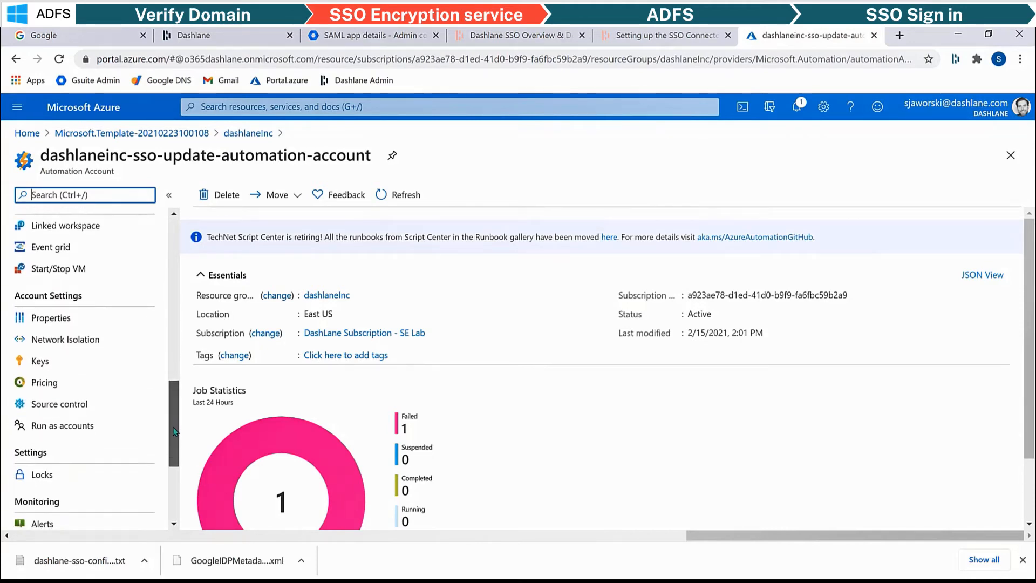
left_click(63, 418)
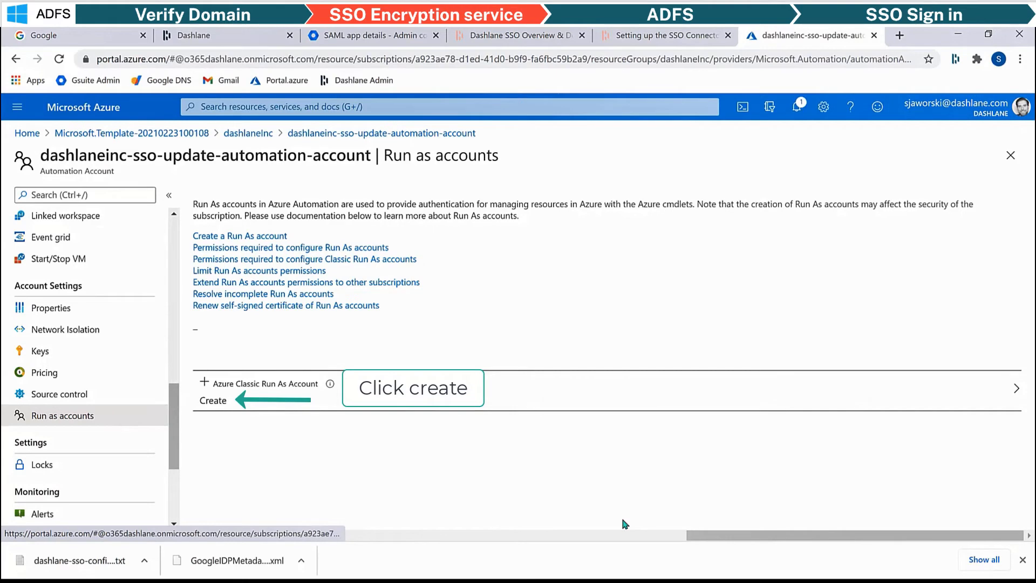
- Add an Azure Classic Run As Account to dashlaneinc-sso-update-automation-account
left_click(204, 381)
left_click(43, 510)
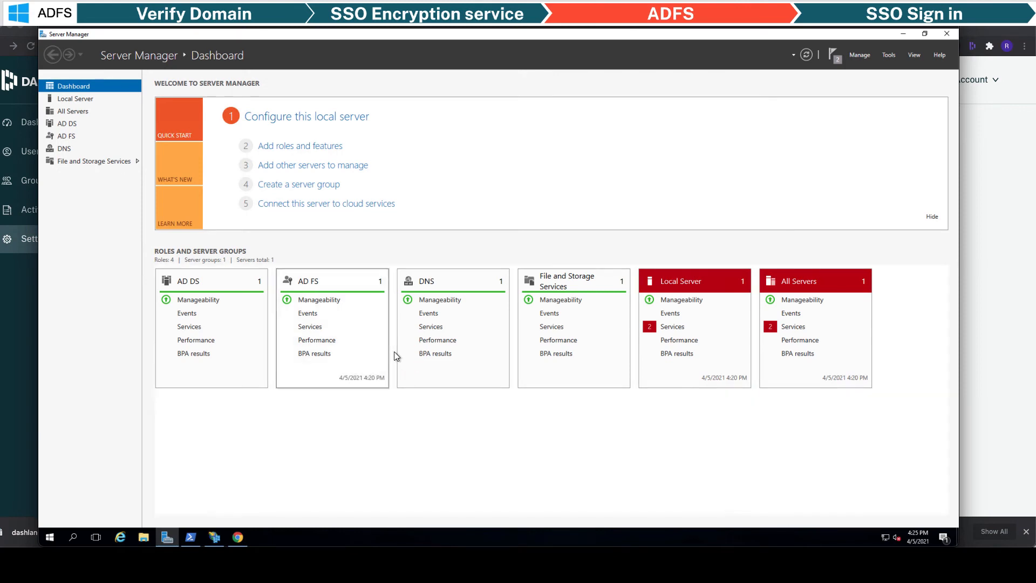
- Load the connector's SAML metadata address in Chrome
left_click(238, 537)
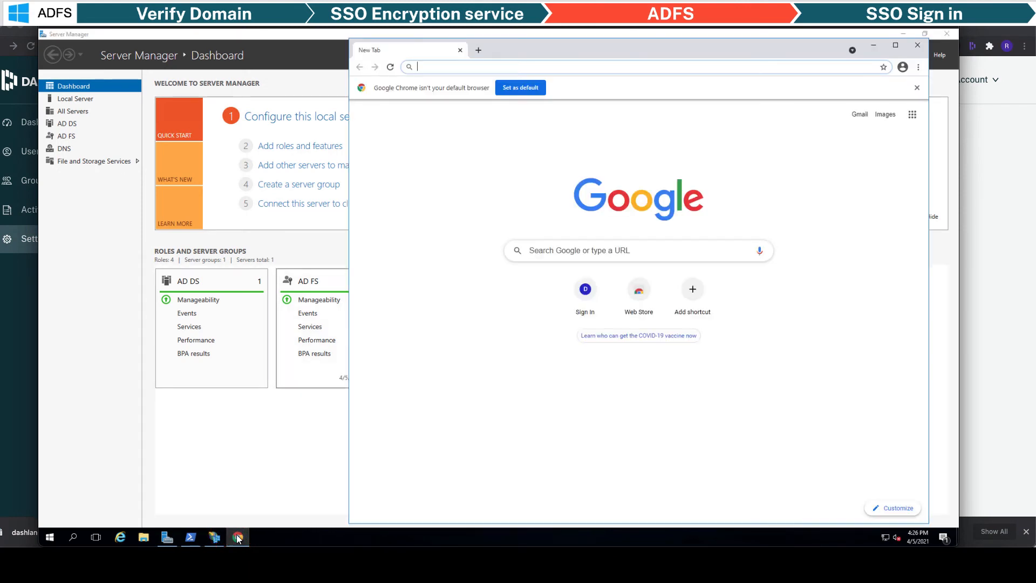
type("https://dashlanetestsso.azurewebsites.net/saml/")
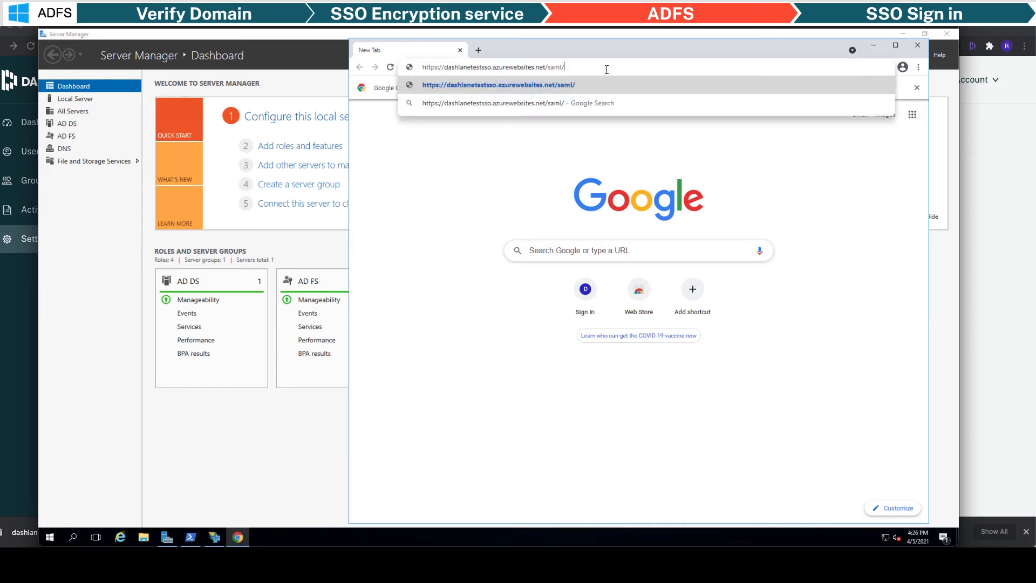
key("Return")
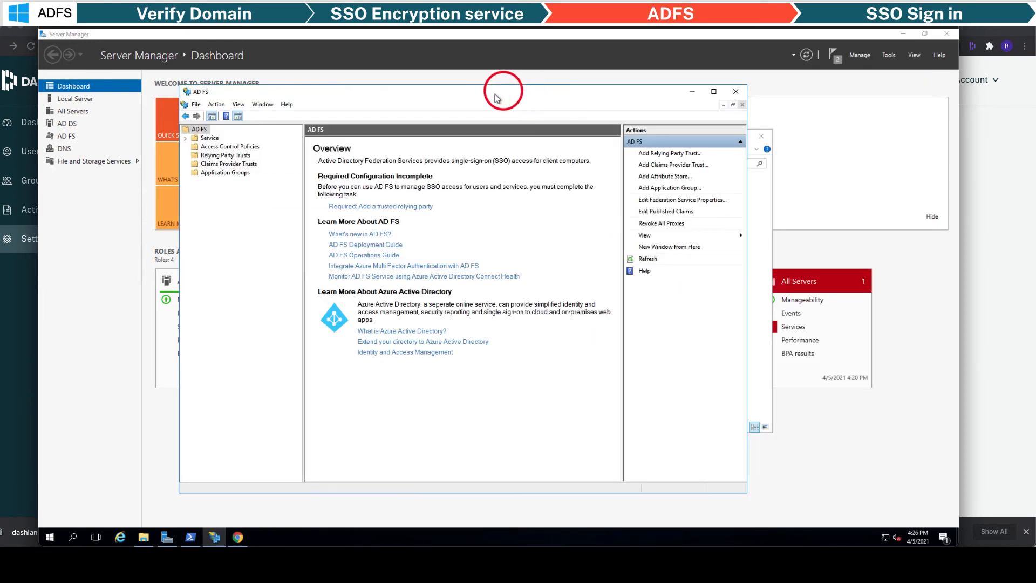
- Start a new relying party trust importing data from the dashlane-sso-metadata file
left_click_drag(497, 99, 435, 61)
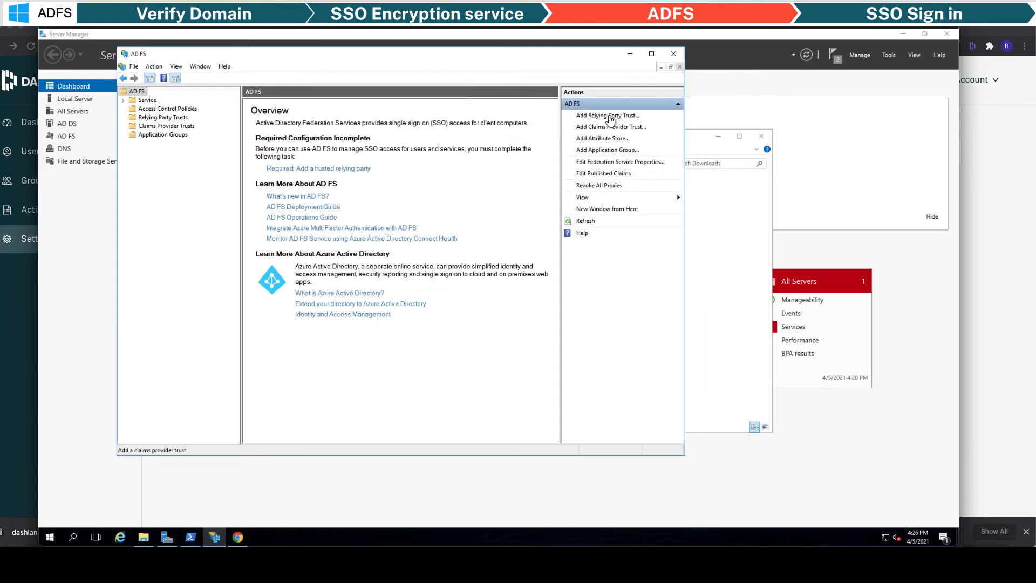
left_click(610, 117)
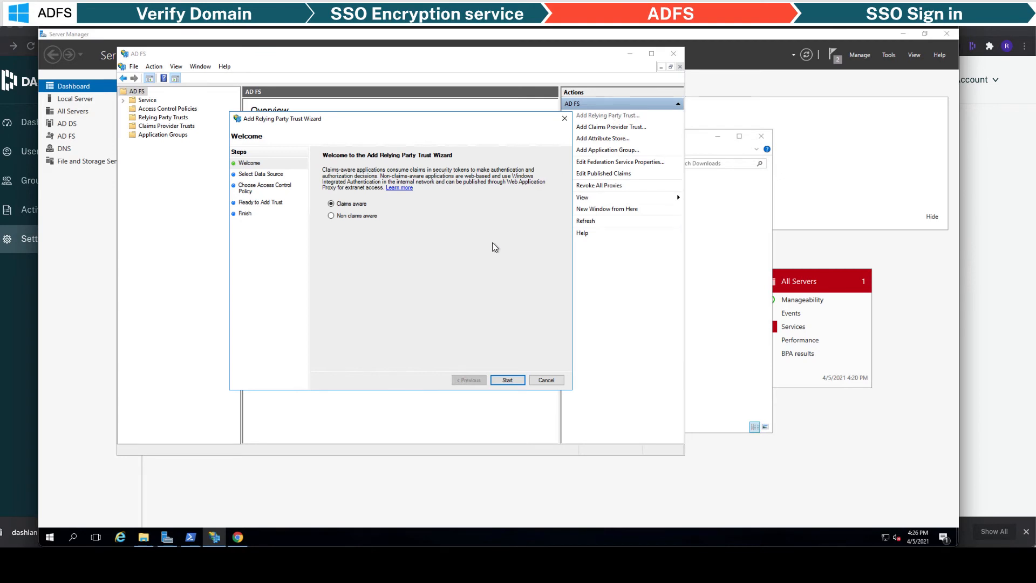
left_click(505, 381)
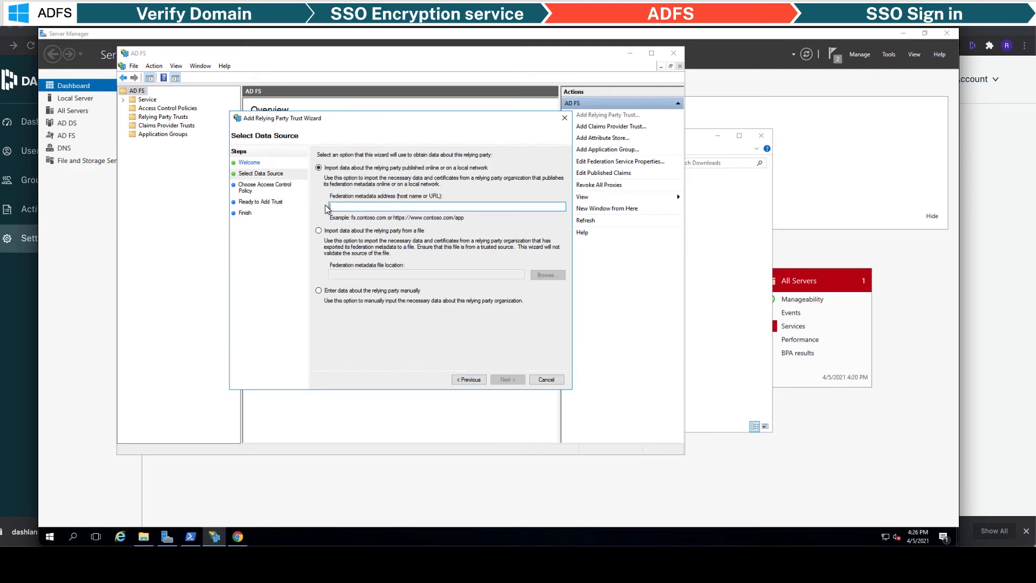
left_click(318, 231)
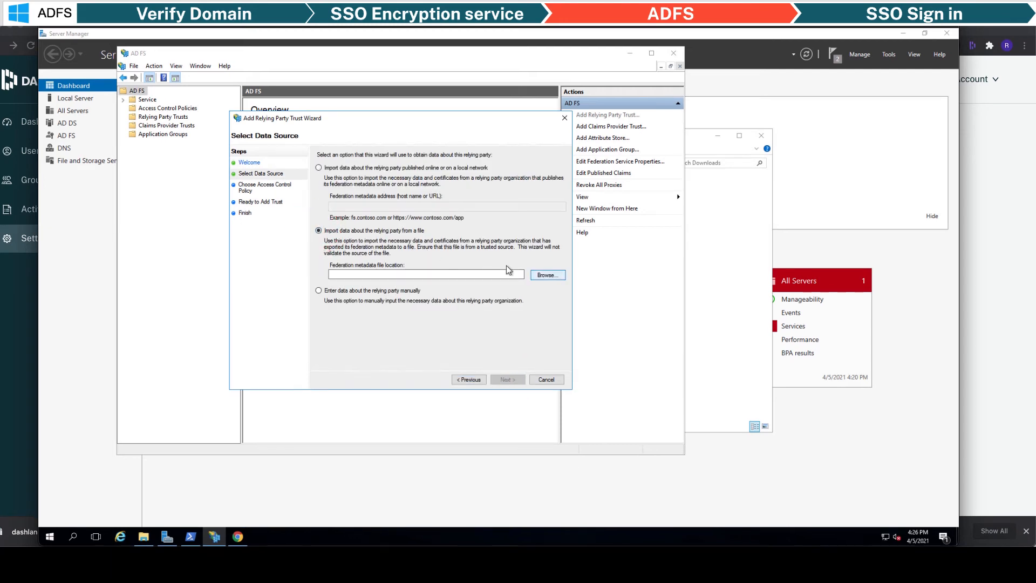
left_click(545, 275)
left_click(356, 192)
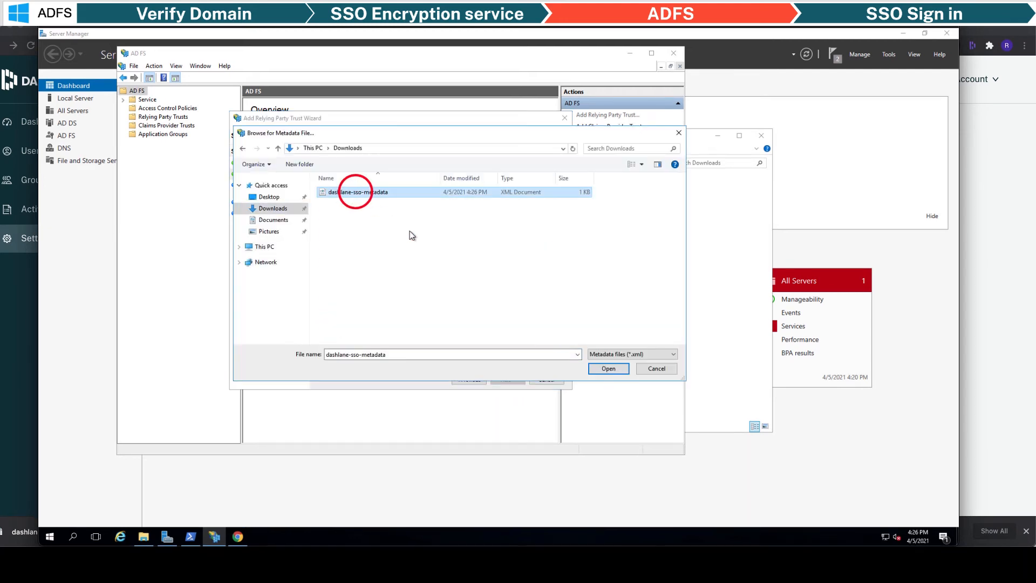
left_click(599, 369)
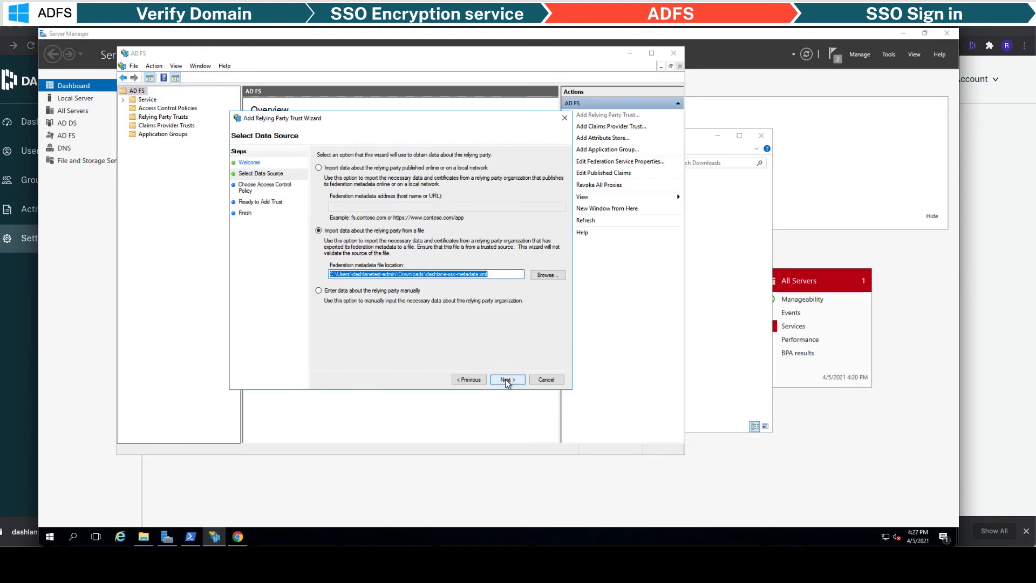
- Name the trust 'Dashlane Test SSO', permit everyone, and finish adding it
left_click(506, 380)
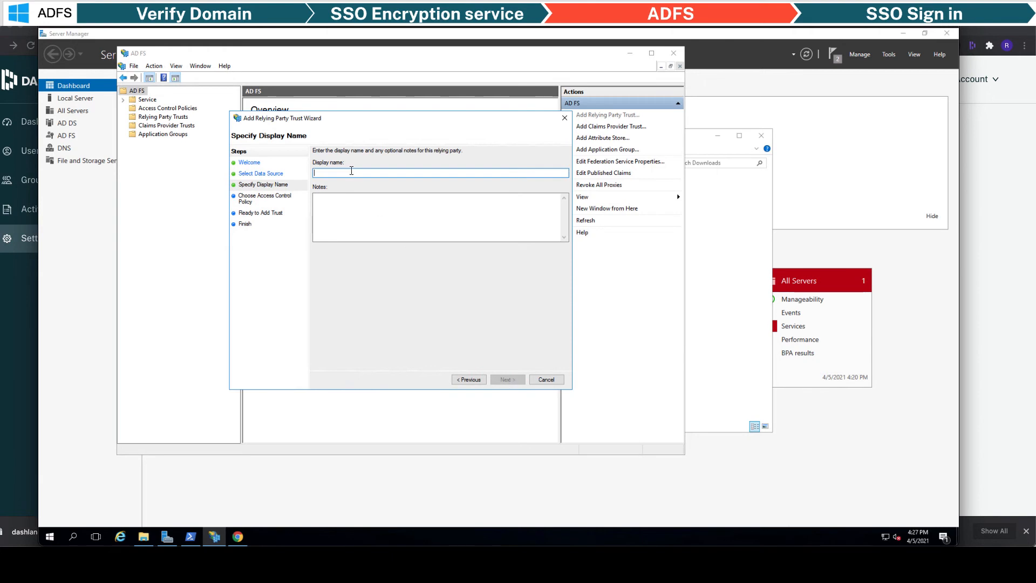
type("Dashlane Test SSO")
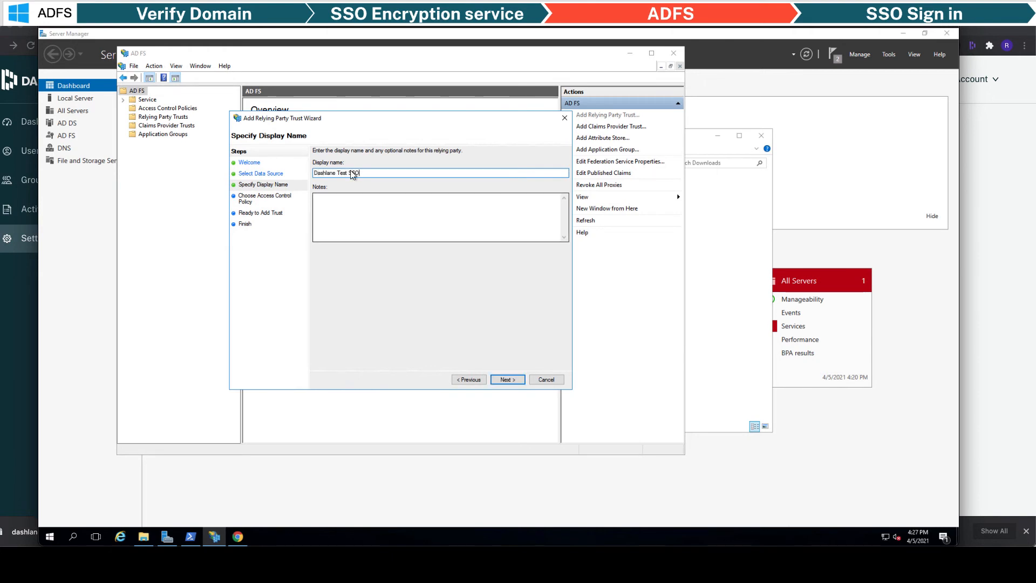
left_click(507, 380)
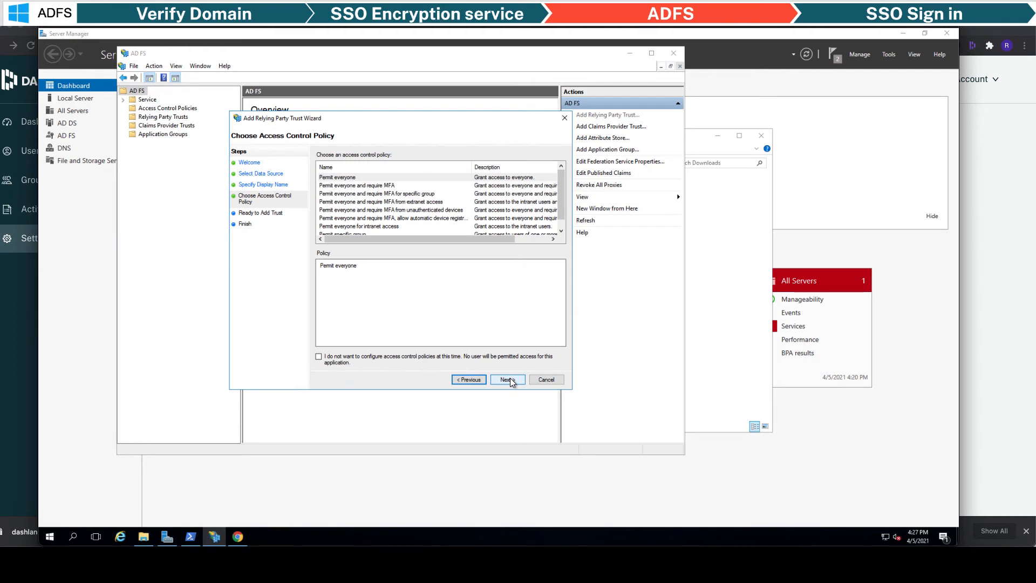
left_click(356, 177)
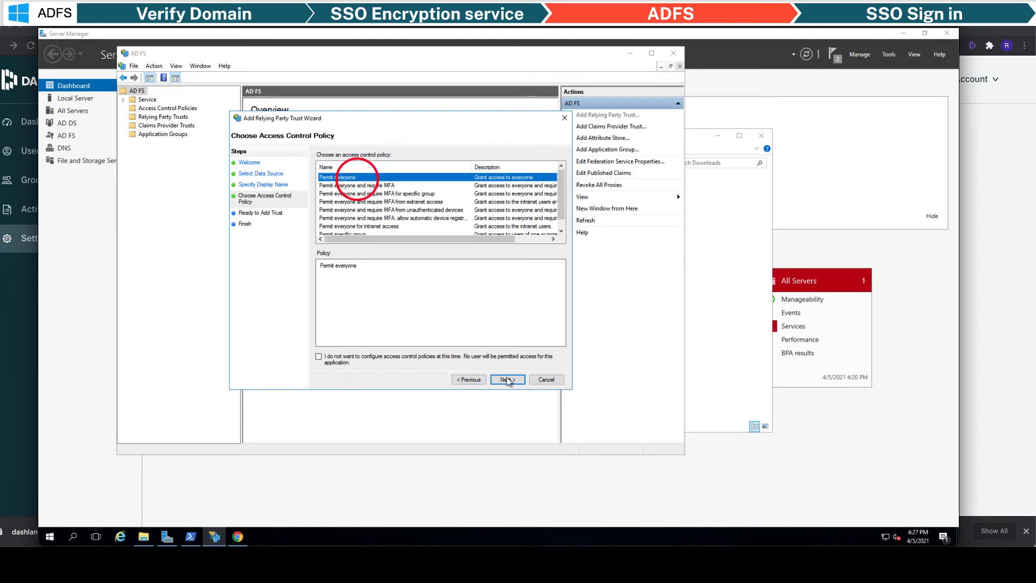
left_click(507, 380)
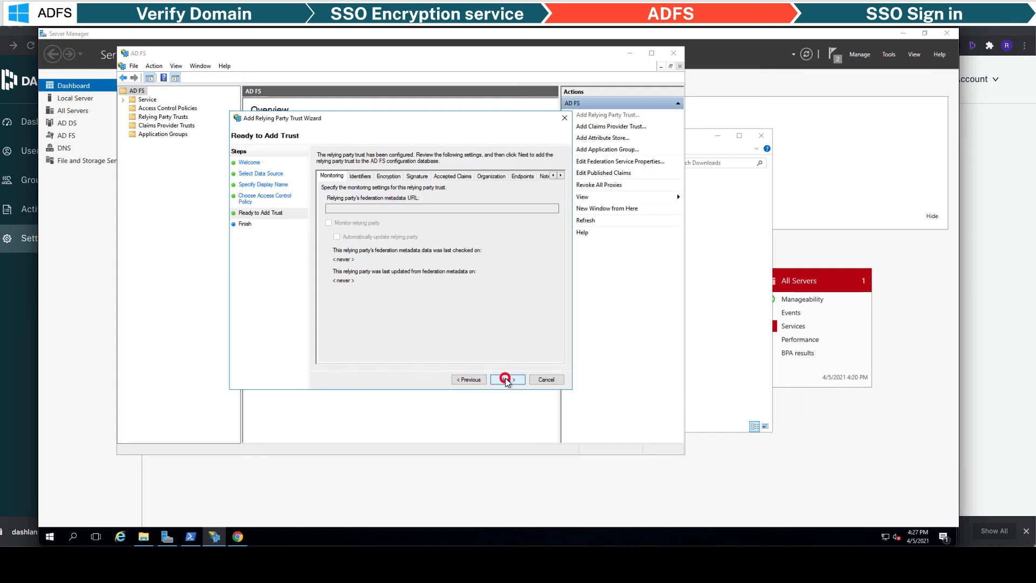
left_click(506, 379)
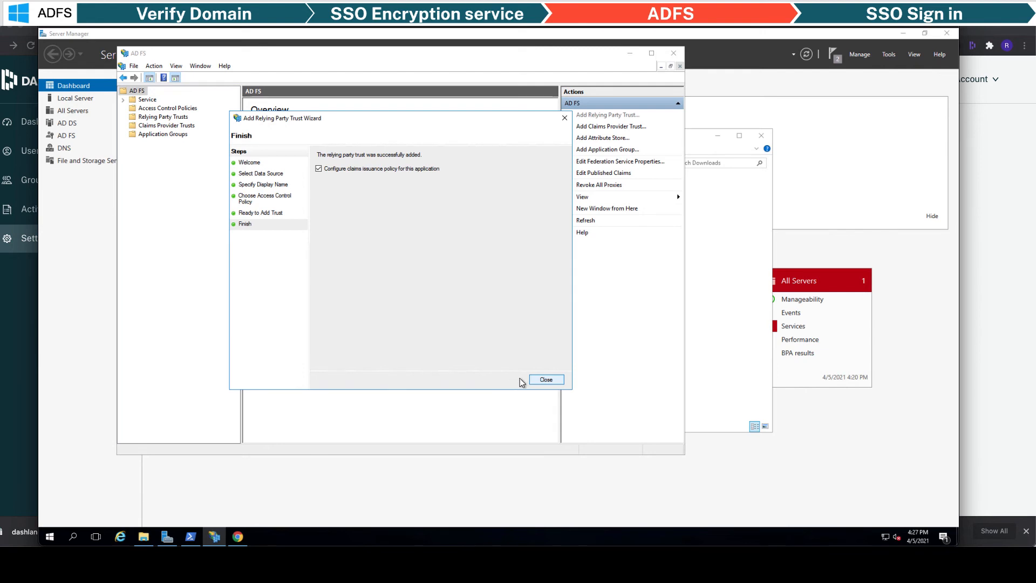
left_click(535, 381)
- Start a Transform an Incoming Claim rule in Dashlane Test SSO's claim issuance policy
left_click(430, 117)
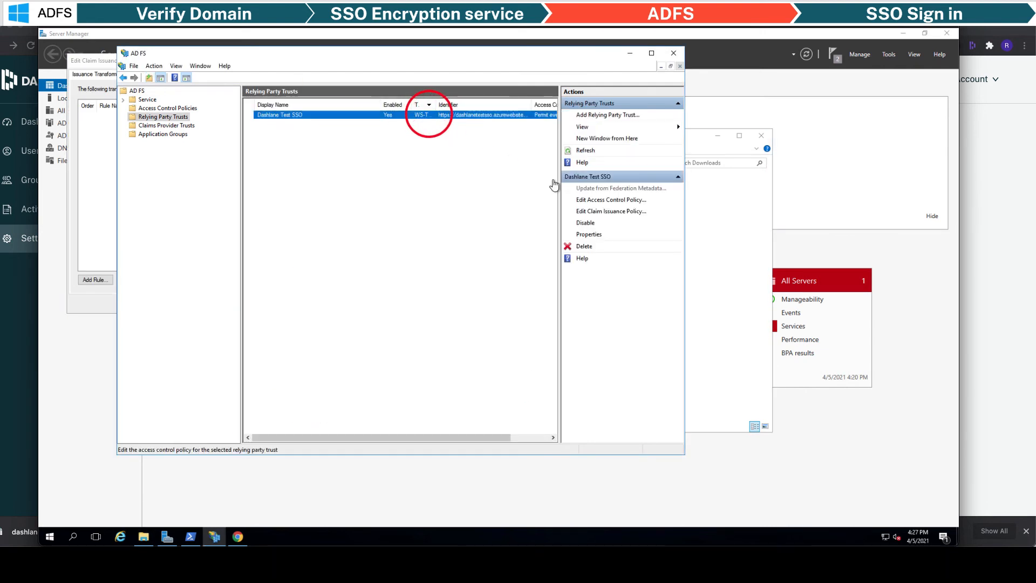
left_click(610, 211)
left_click(300, 279)
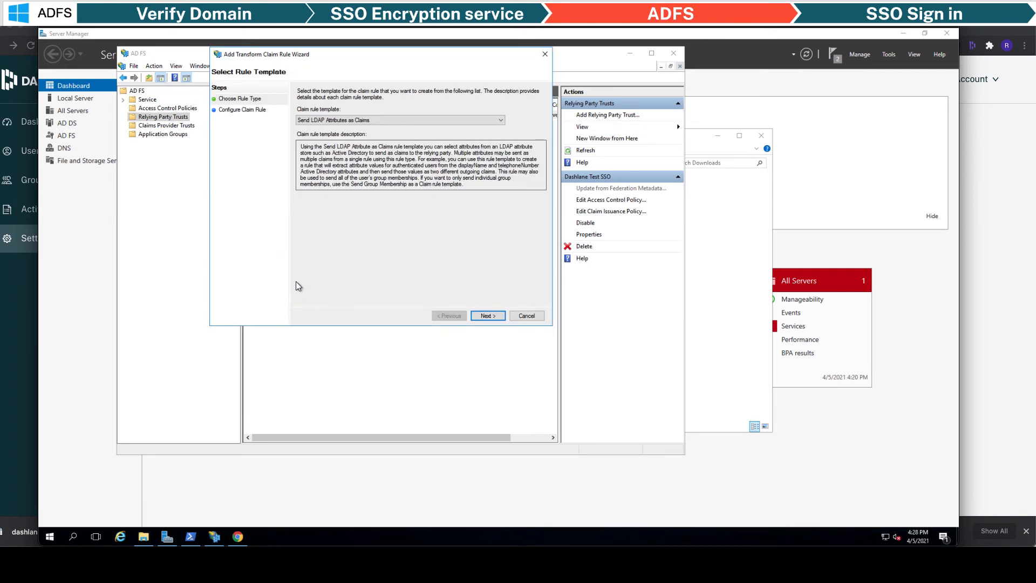
left_click(338, 120)
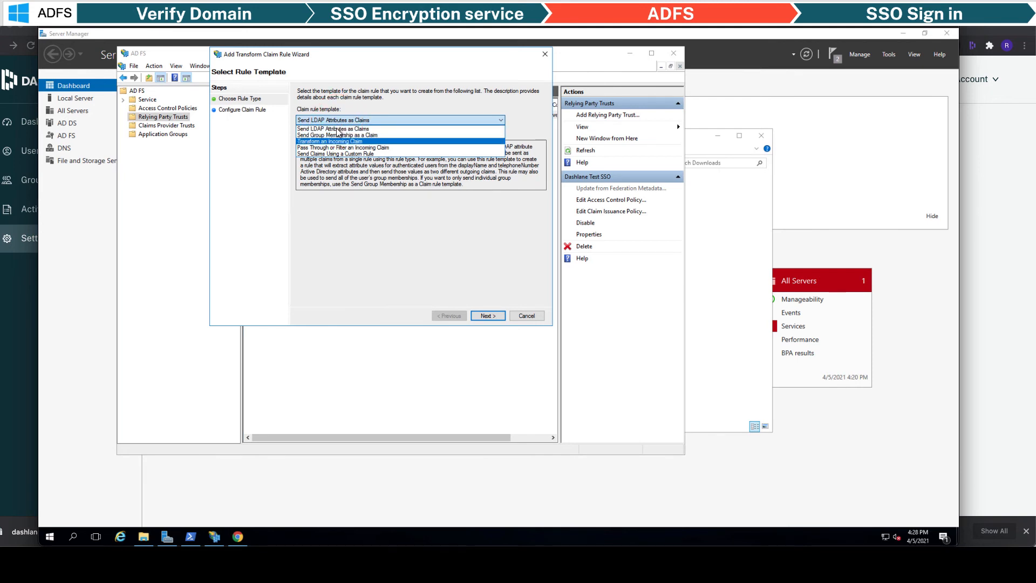
left_click(334, 142)
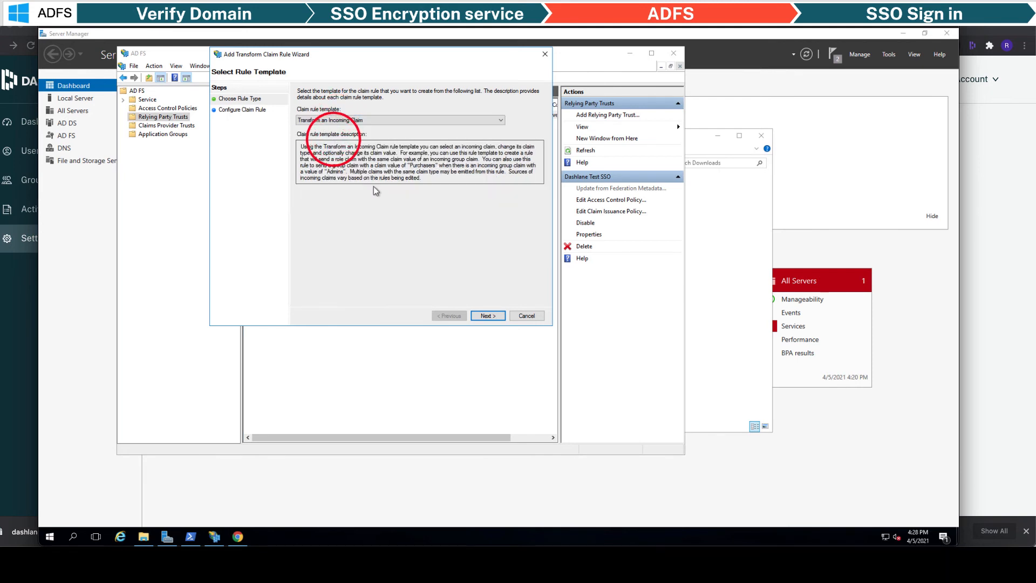
left_click(478, 313)
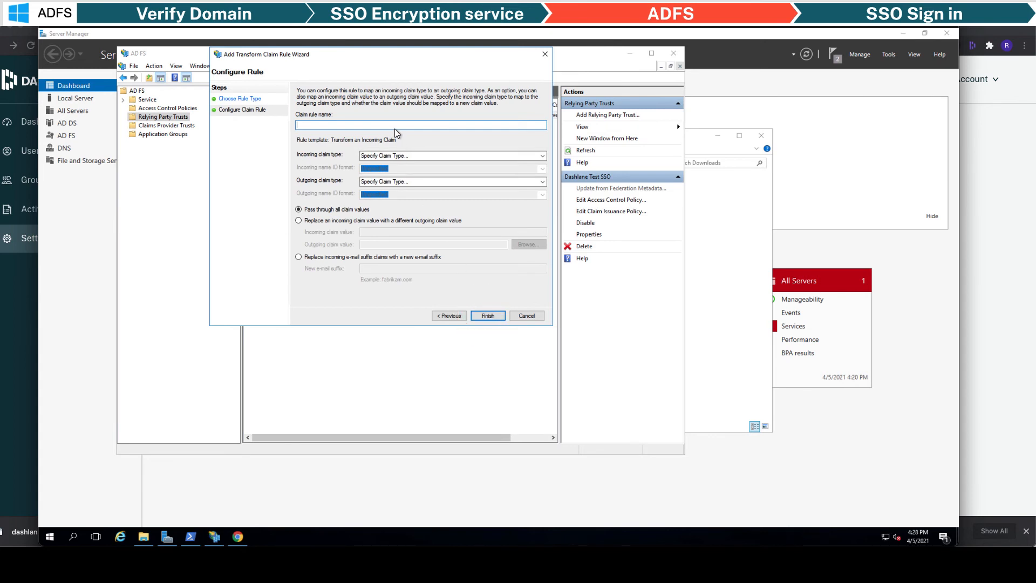
- Name the rule 'Send Email as Name ID', mapping UPN to Email-format Name ID, and apply it
type("Send Email as Name ID")
left_click(411, 156)
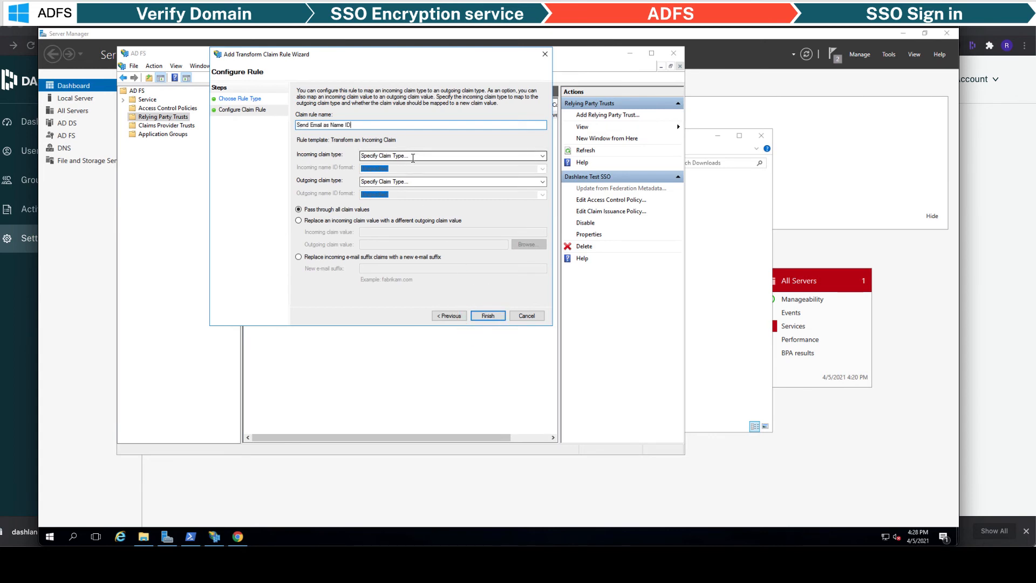
left_click(542, 155)
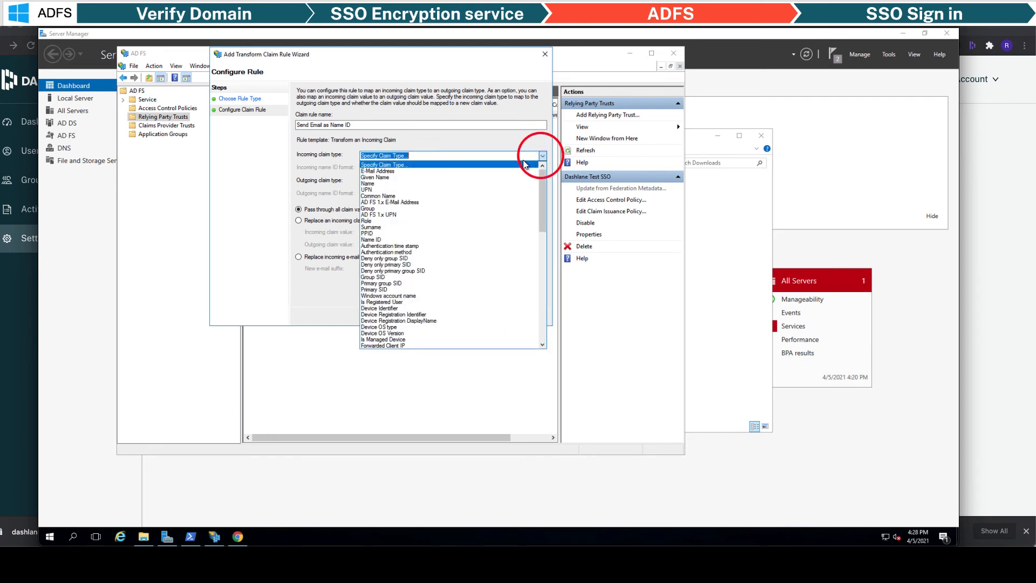
left_click(443, 189)
left_click(543, 182)
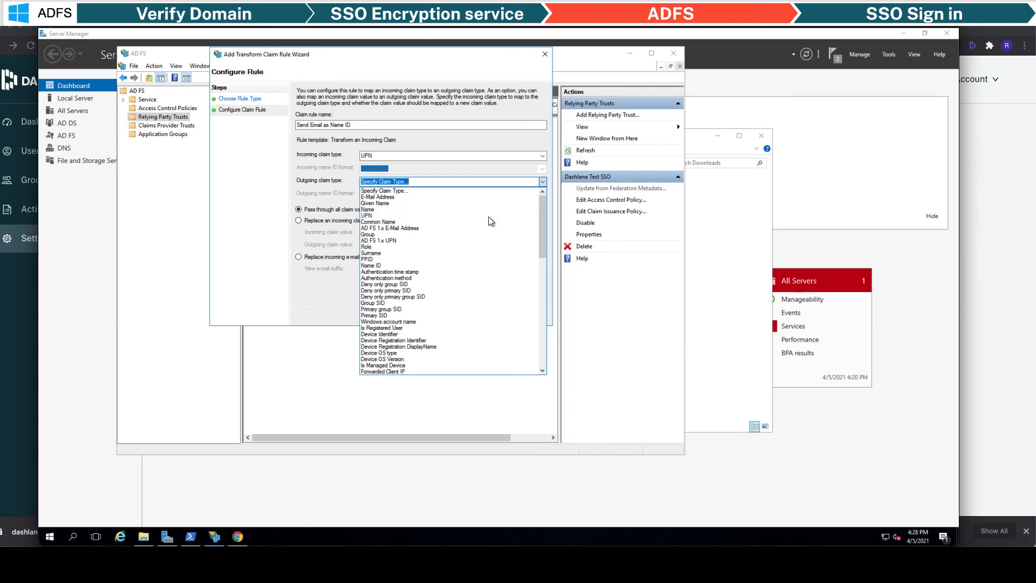
left_click(379, 264)
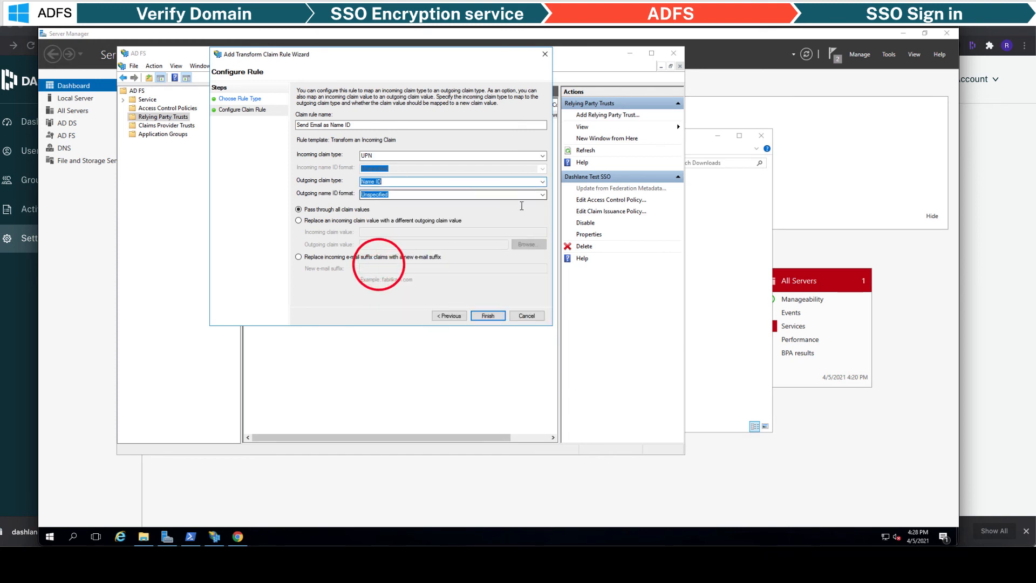
left_click(542, 195)
left_click(452, 210)
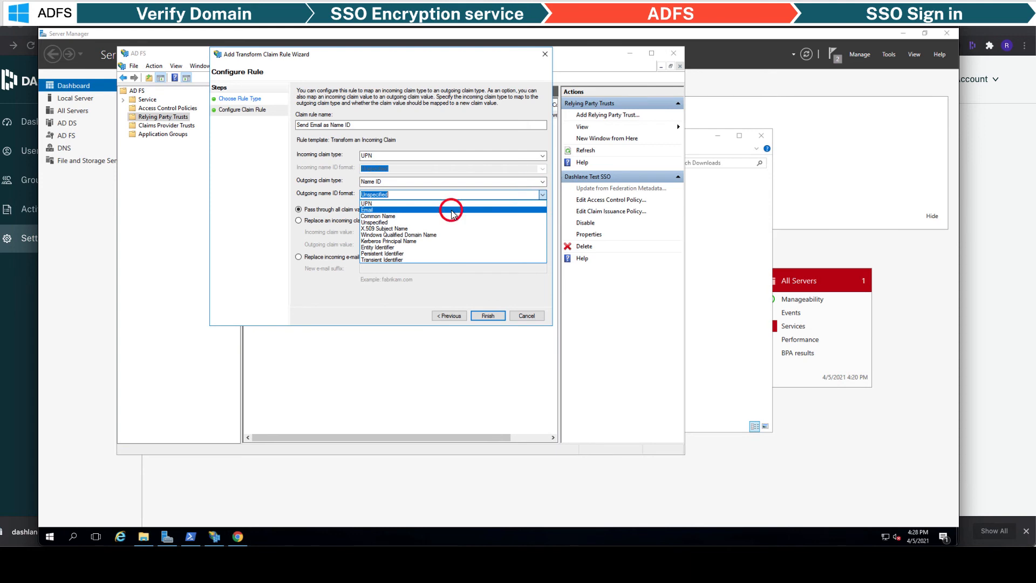
left_click(487, 316)
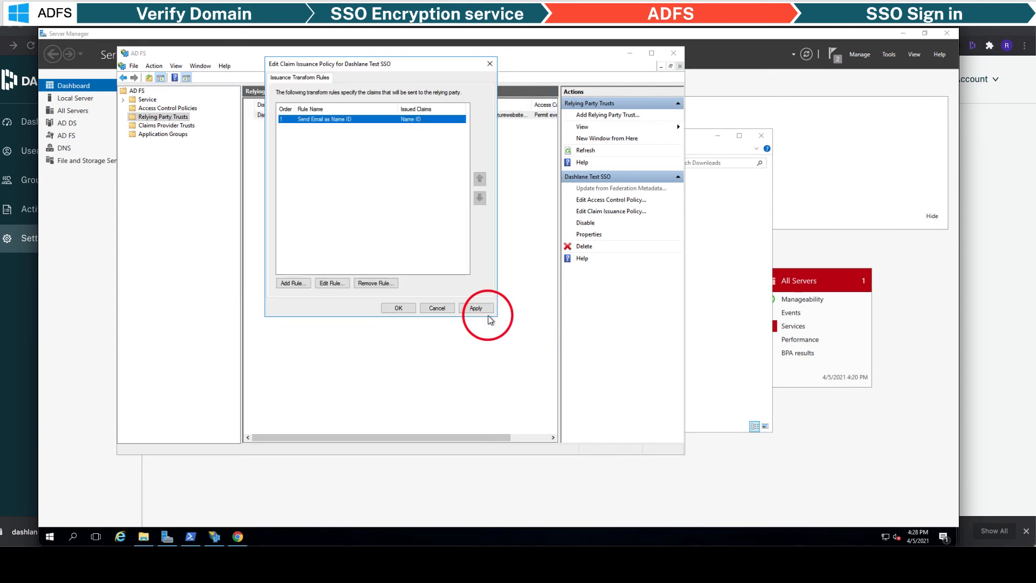
left_click(478, 309)
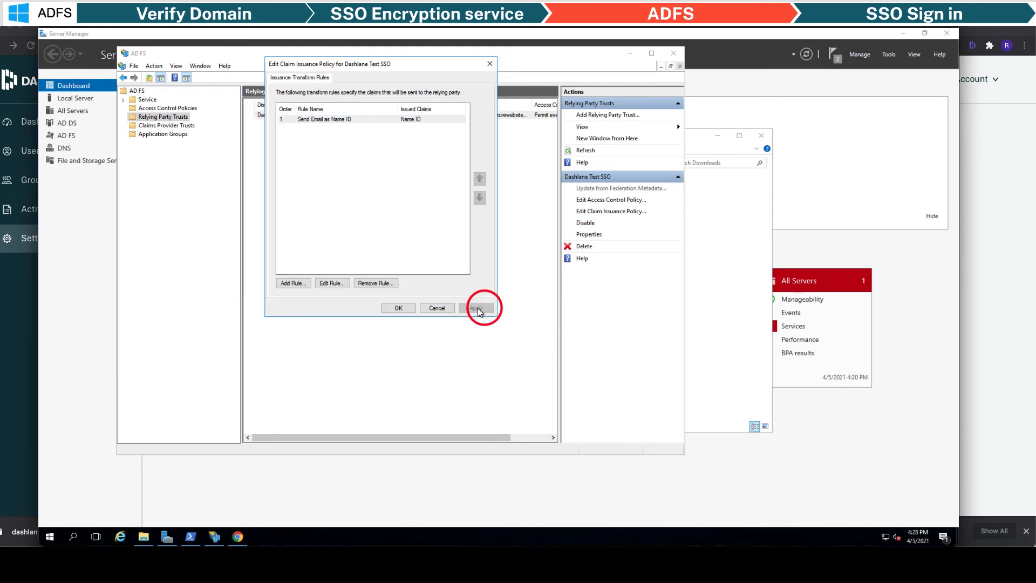
left_click(399, 308)
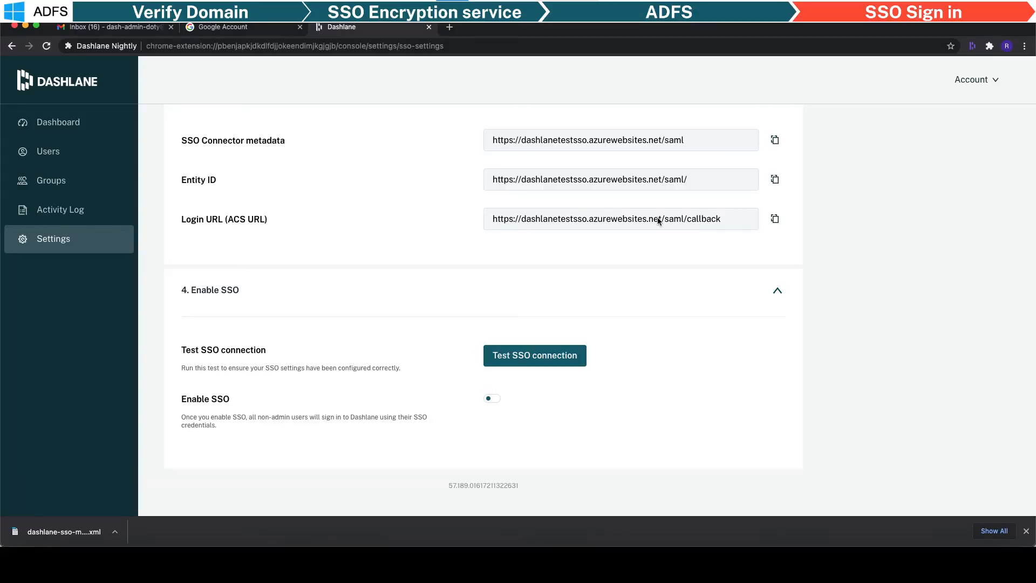
- Pass the Test SSO connection check, close its success tab, and confirm enabling SSO
left_click(532, 355)
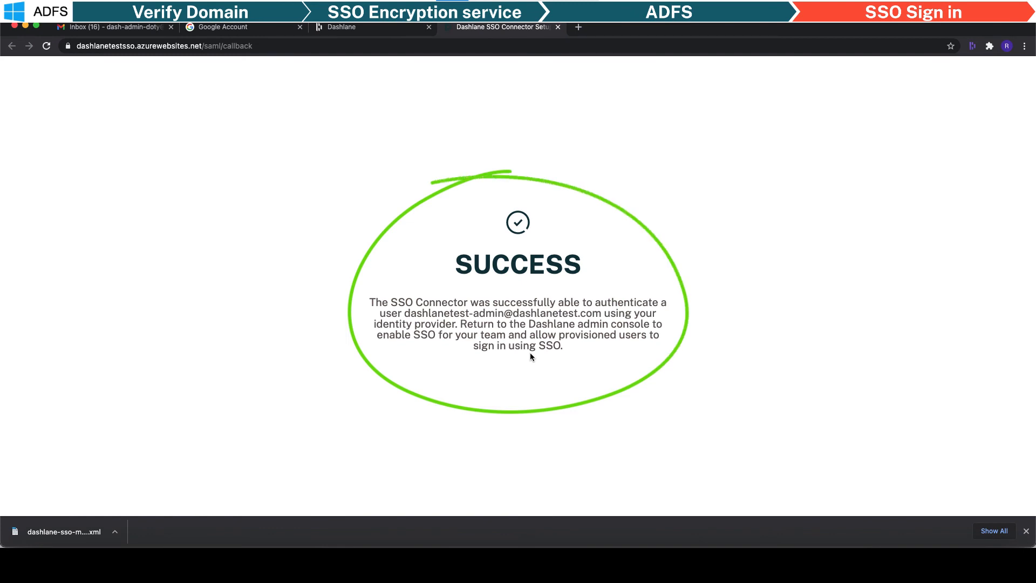
left_click(558, 27)
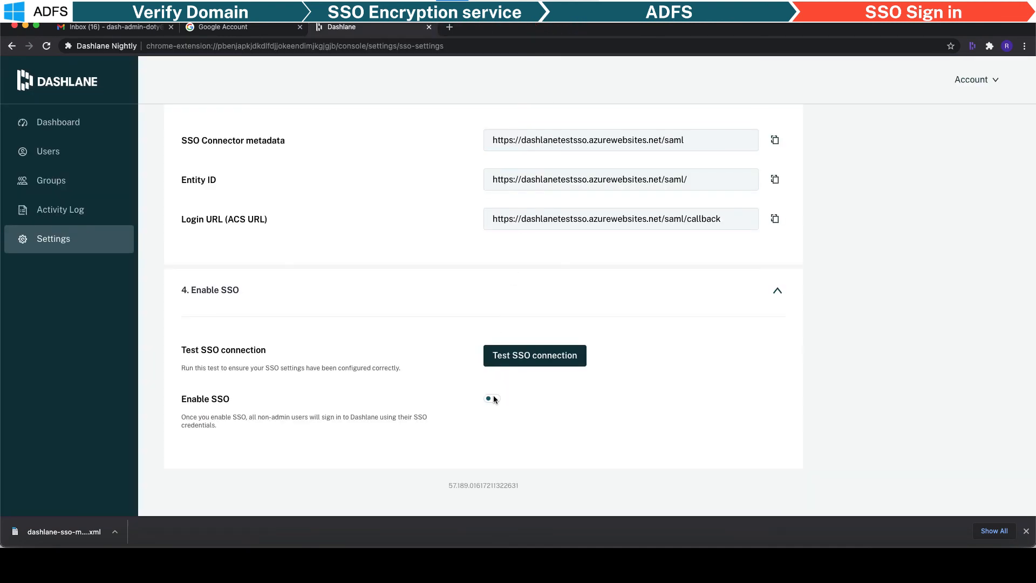
left_click(493, 399)
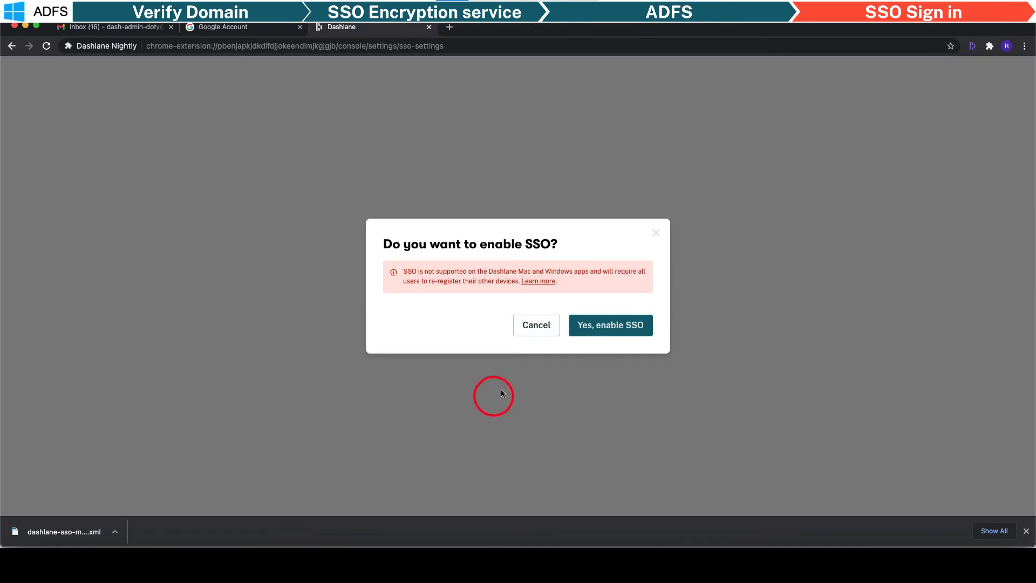
left_click(589, 326)
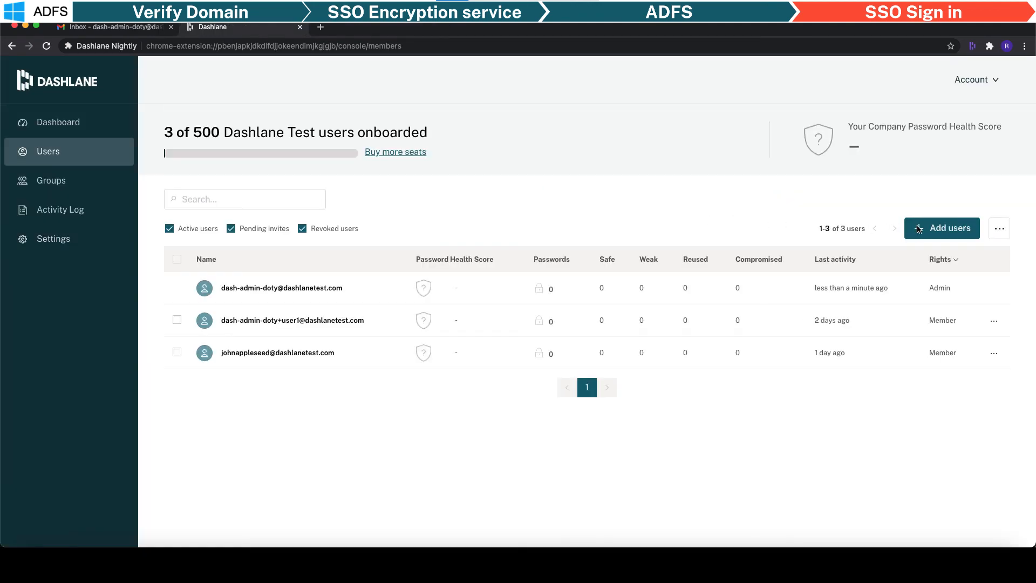
- Add the new user's e-mail address to the invite list and send the invitation
left_click(918, 230)
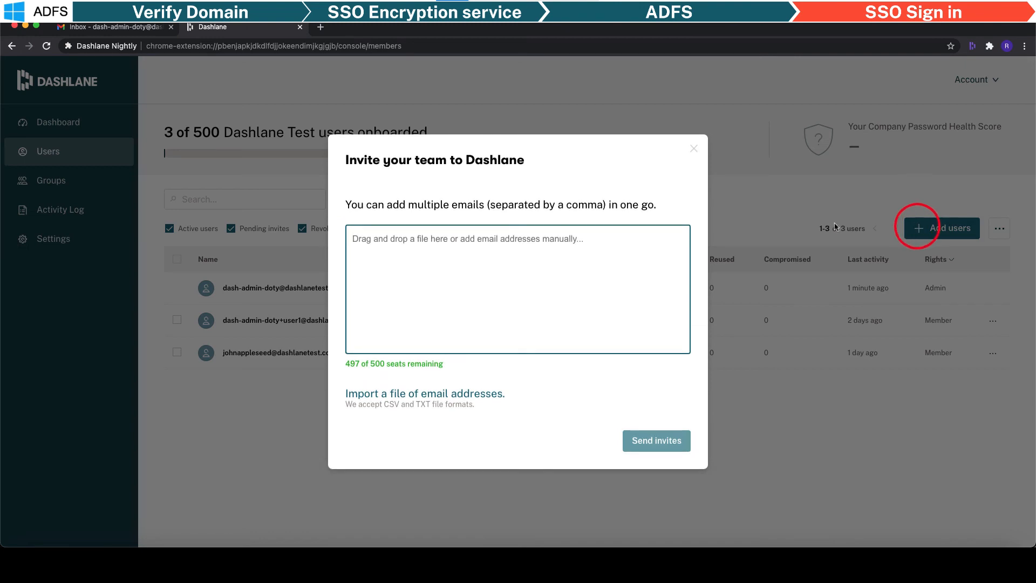
key("Return")
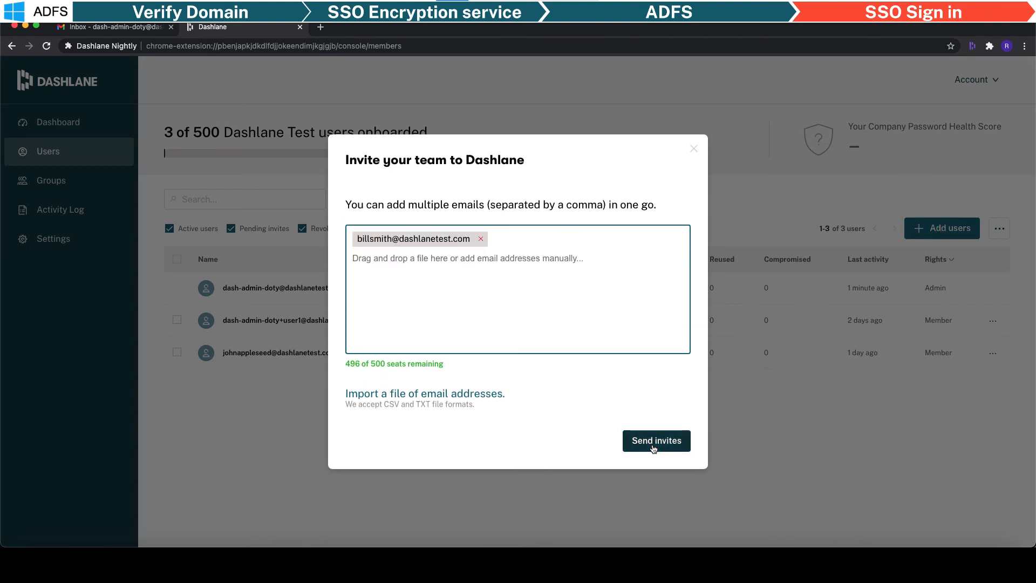
left_click(655, 442)
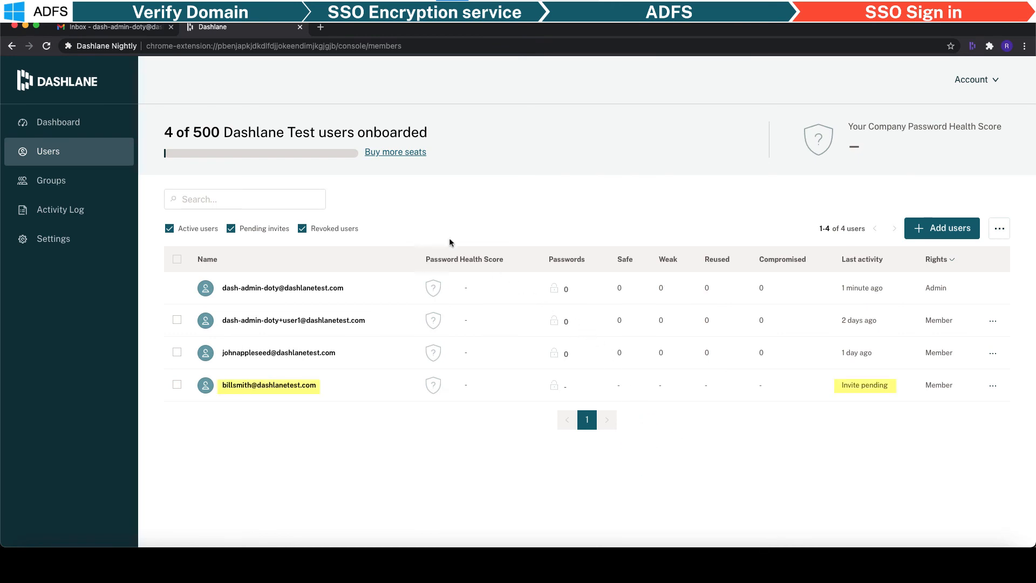
left_click(135, 29)
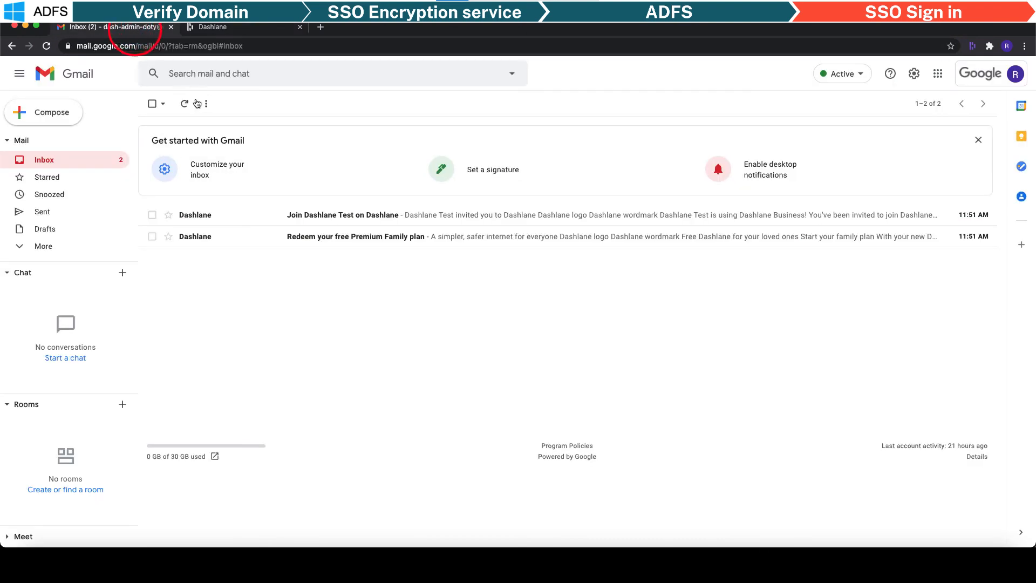
- Open the 'Join Dashlane Test on Dashlane' email and accept the invitation
left_click(297, 217)
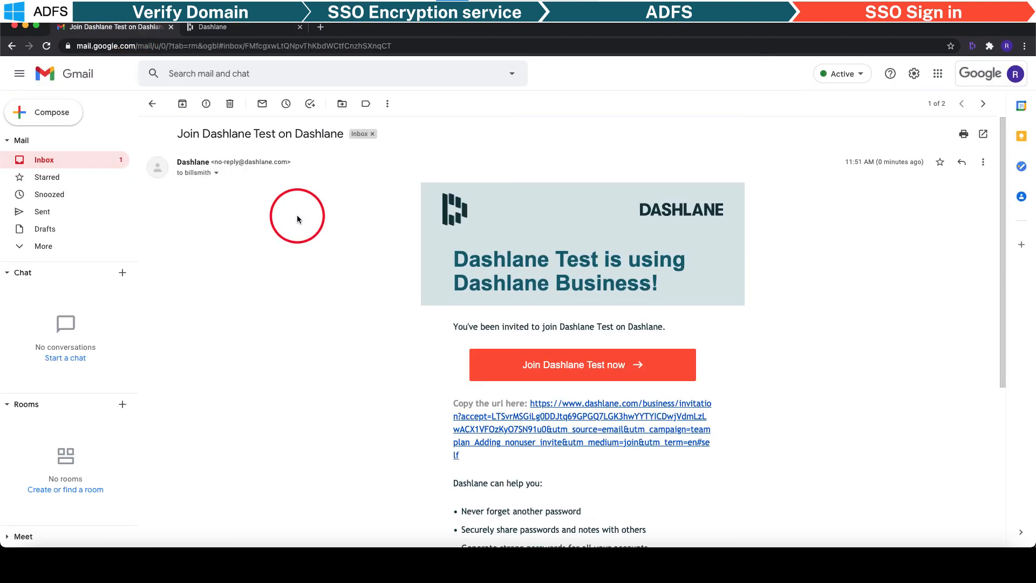
scroll(297, 216, "down", 1)
left_click(505, 329)
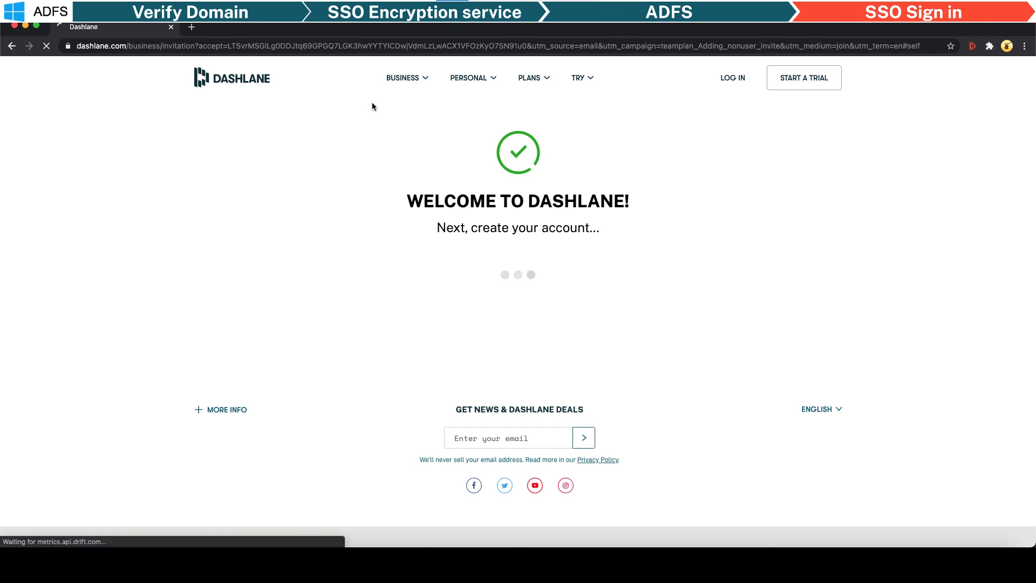
- Sign in with the user's organizational e-mail and password, then continue joining with SSO
key("Tab")
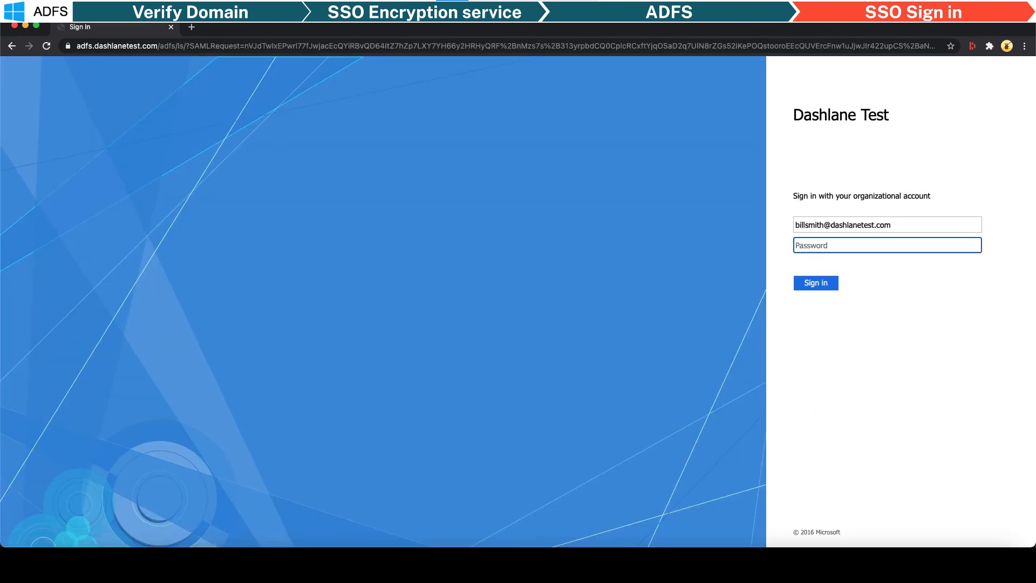
type("•••••••••••••")
key("Return")
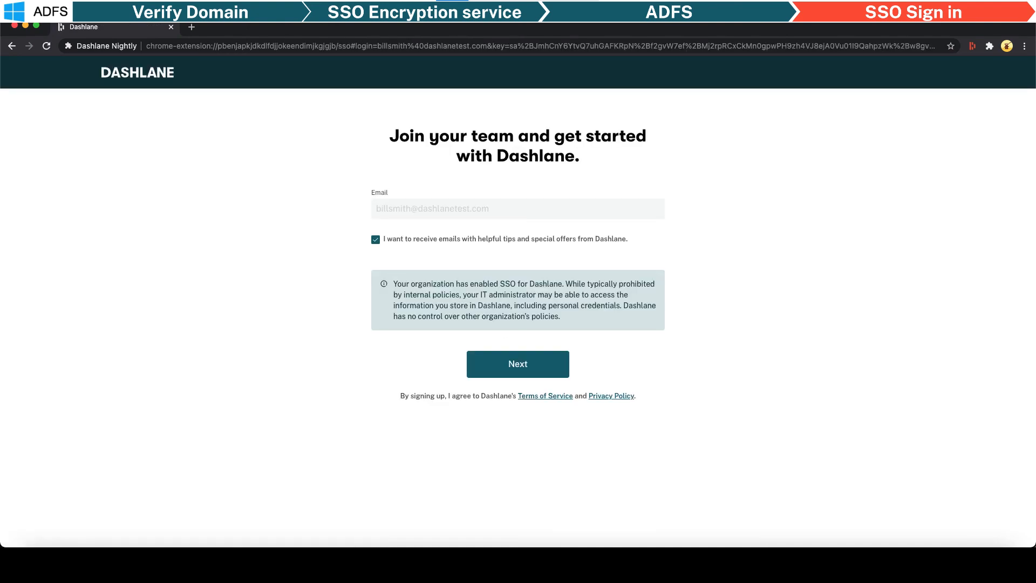
left_click(503, 355)
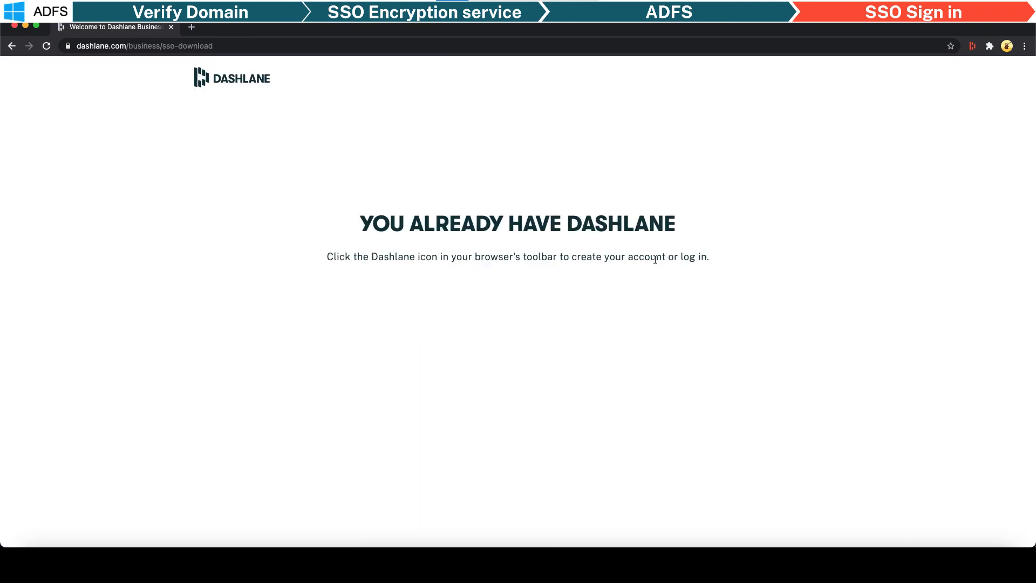
- Log in through the Dashlane extension with the user's e-mail using SSO
left_click(972, 45)
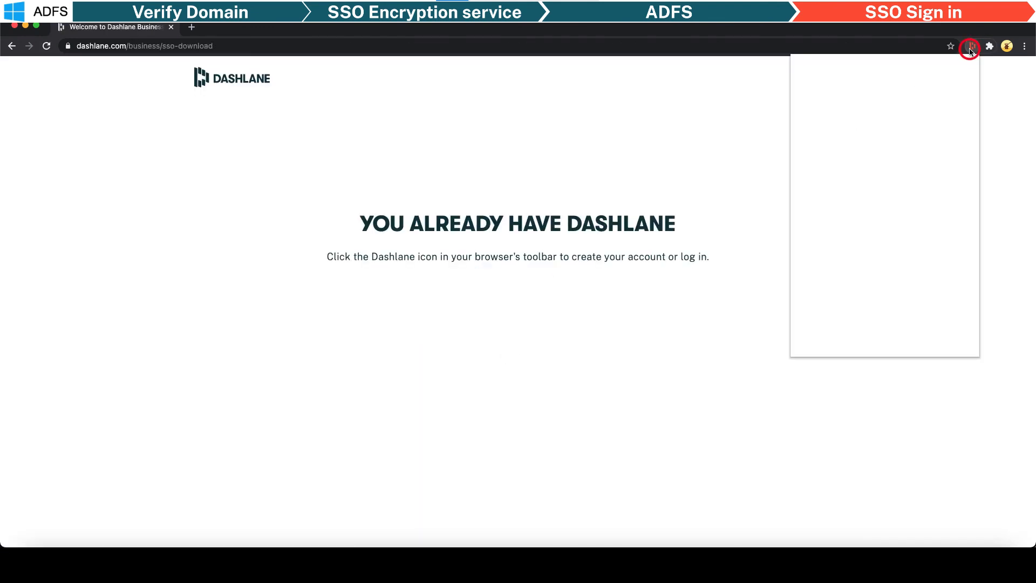
left_click(885, 300)
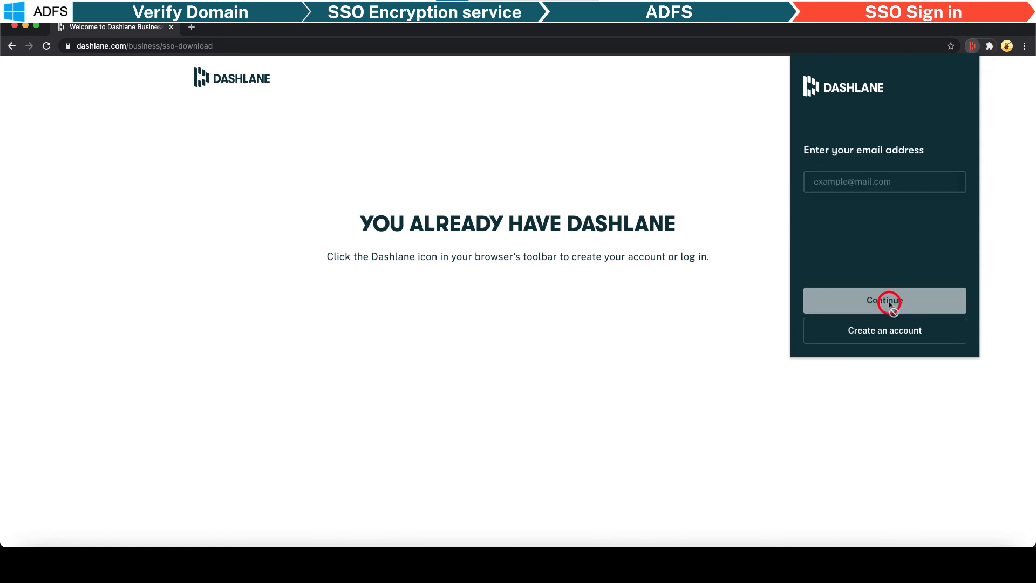
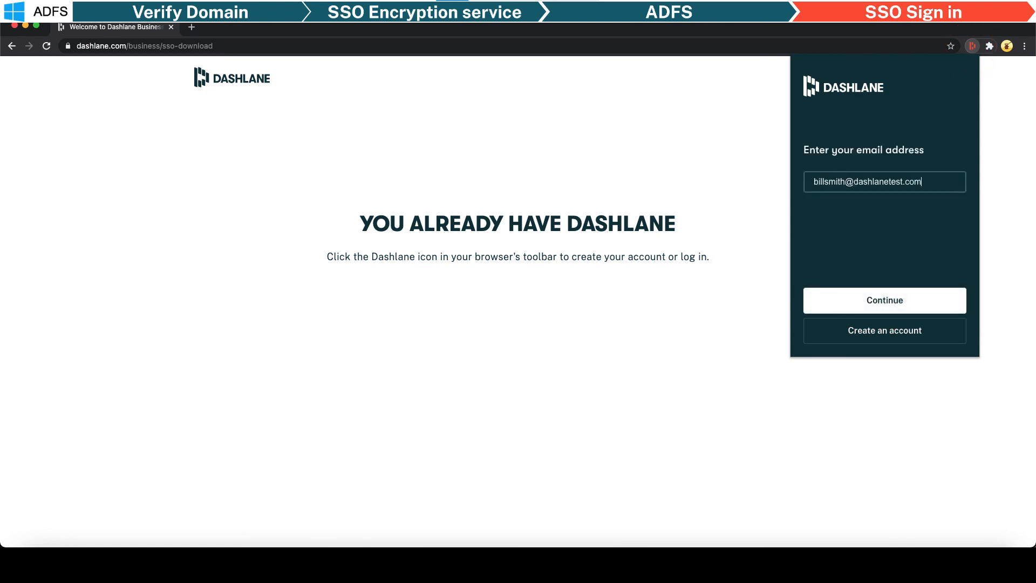
left_click(904, 299)
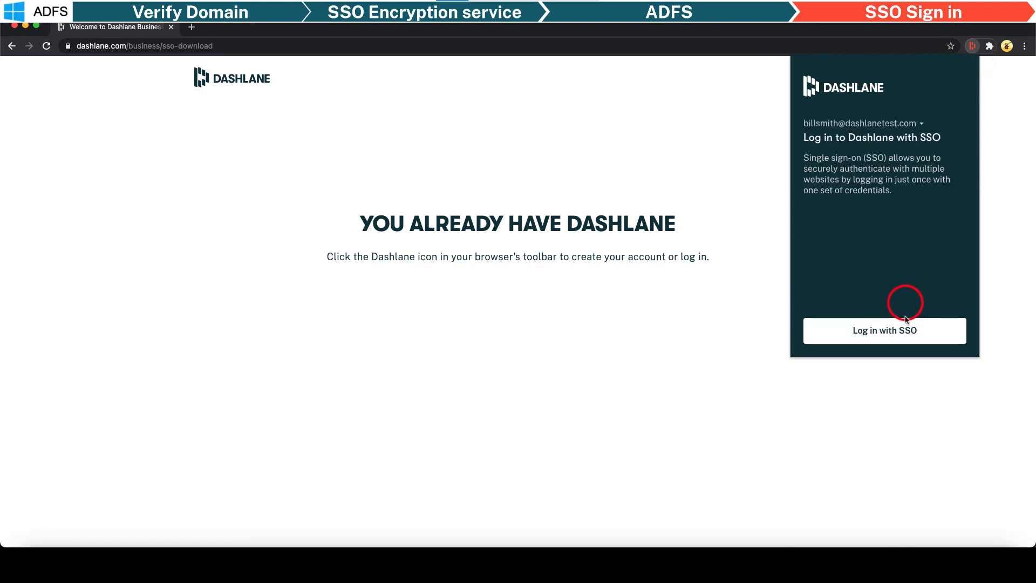
left_click(906, 337)
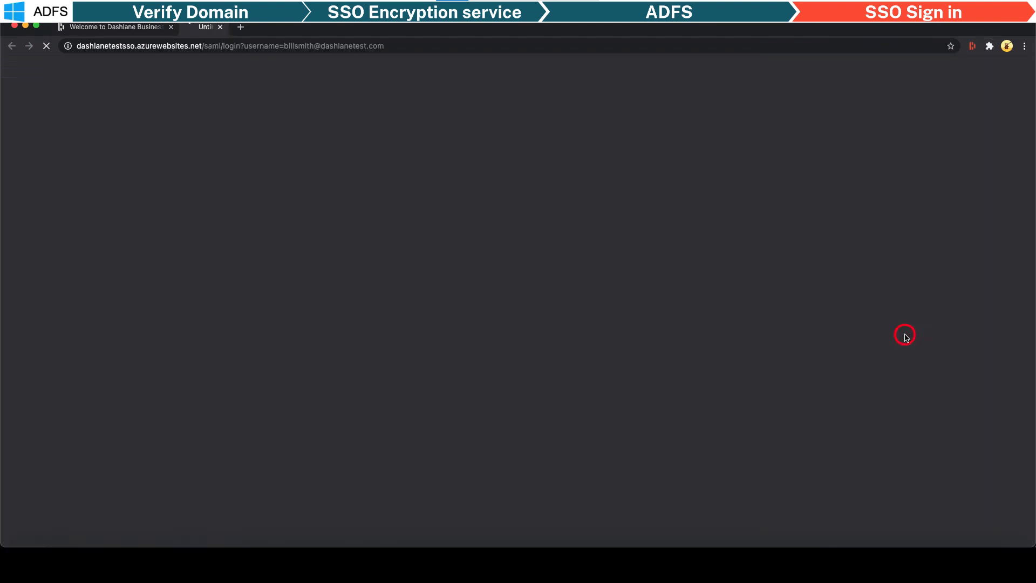